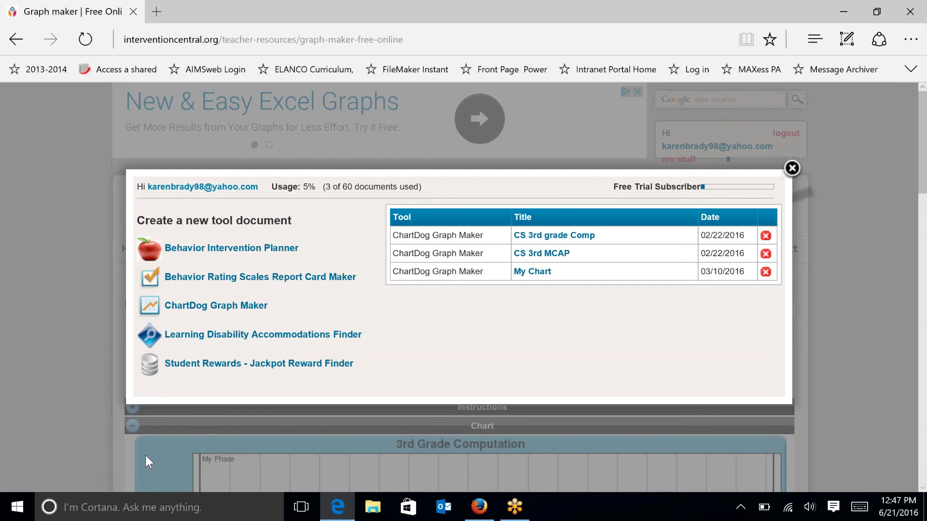
Close the My Stuff dashboard to return to the 3rd Grade Computation chart
left_click(792, 169)
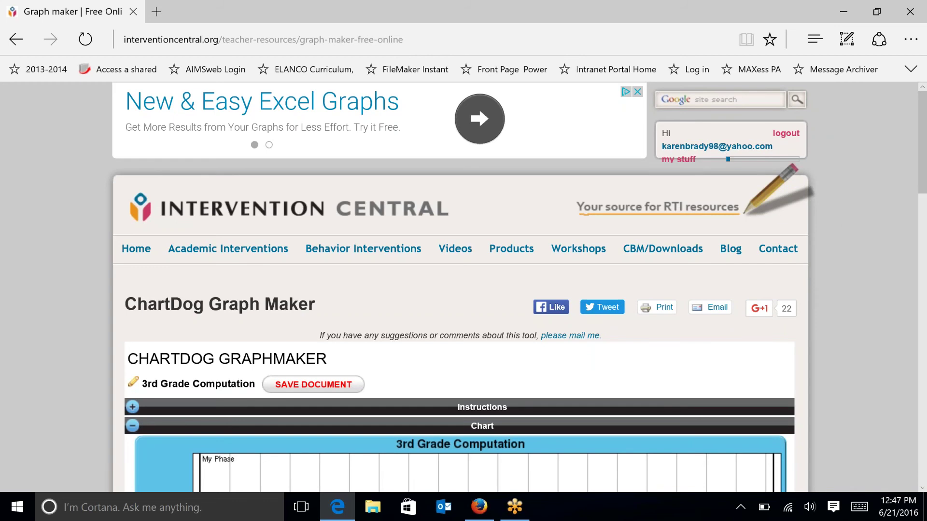
From the My Stuff dashboard, start a new ChartDog Graph Maker document
left_click(685, 162)
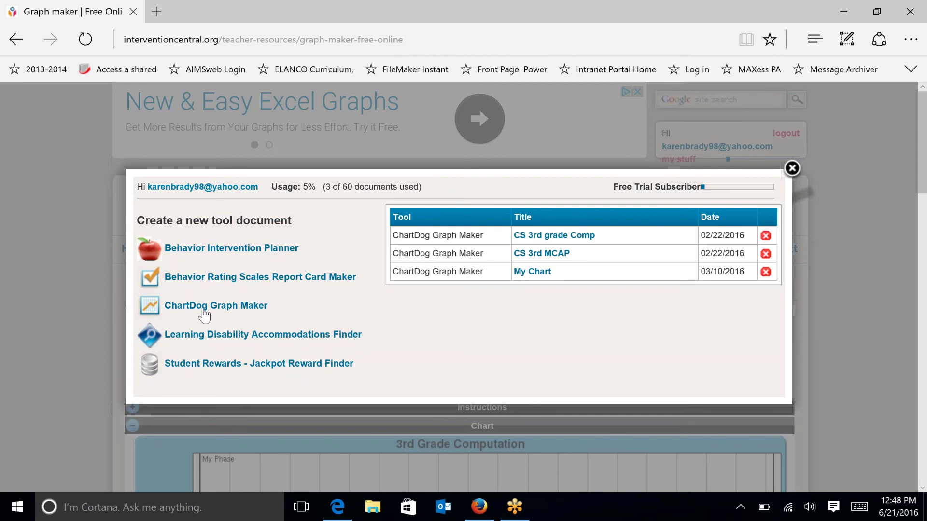
left_click(204, 310)
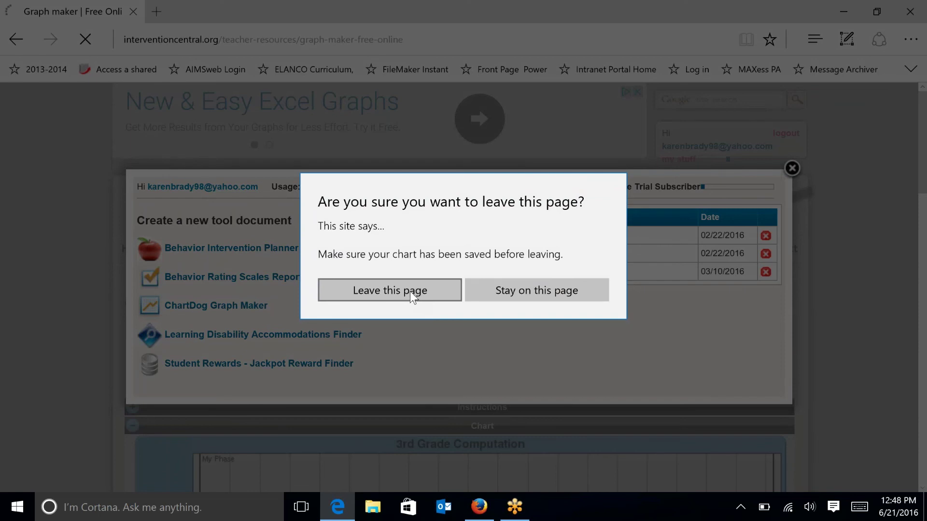
Confirm leaving the page and scroll down to the blank 'My Chart' chart
left_click(410, 292)
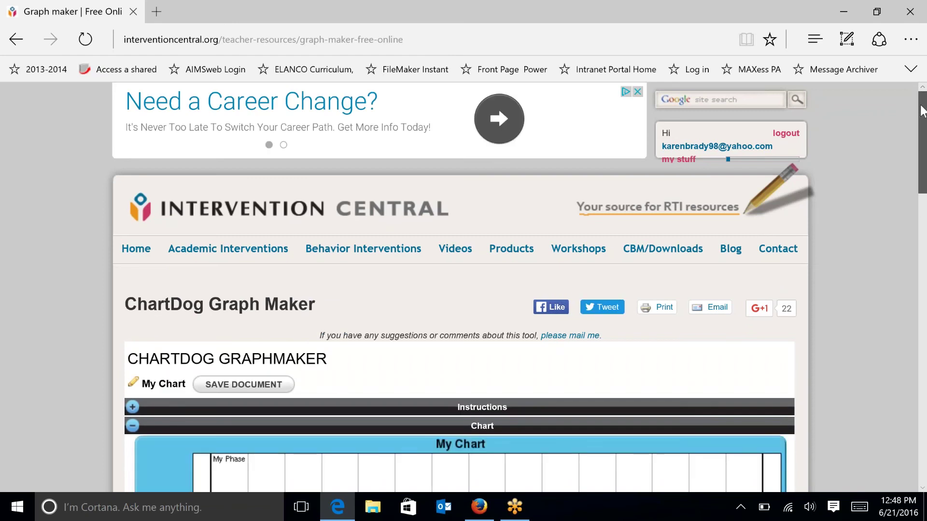
scroll(923, 123, "down", 1)
left_click_drag(924, 123, 924, 144)
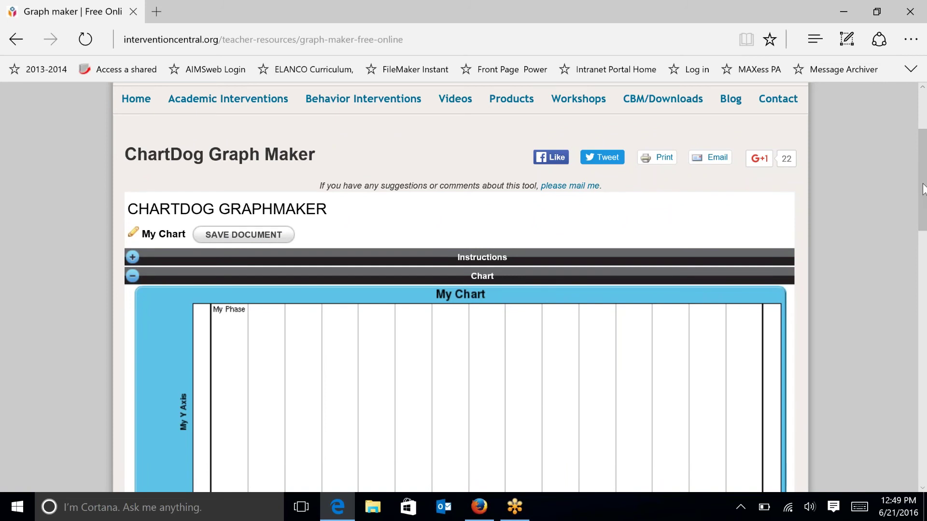
left_click_drag(923, 188, 923, 236)
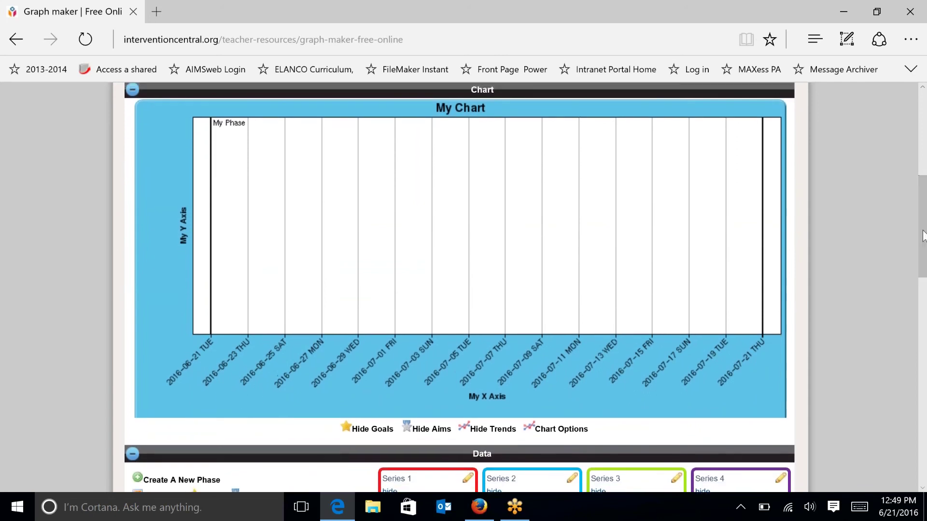
In Chart Options, rename the document from My Chart to '3rd Grade Computation'
left_click(553, 432)
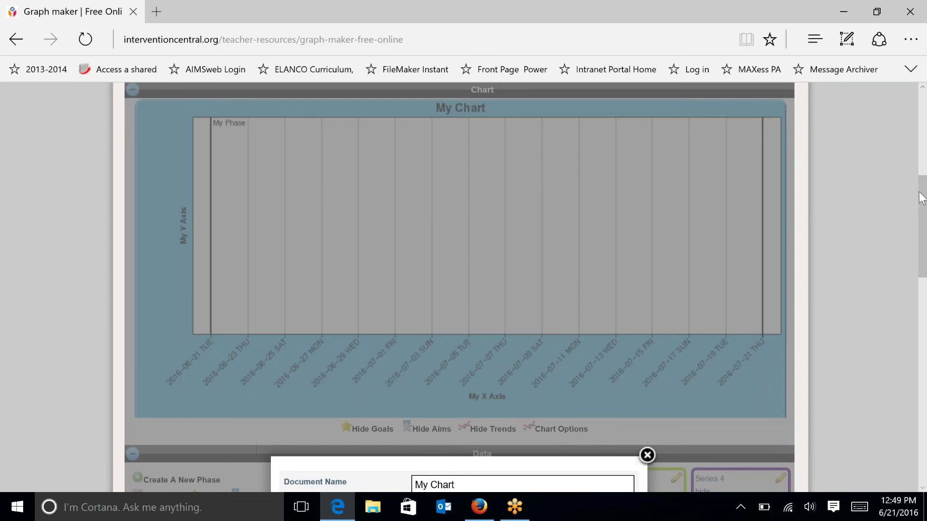
left_click_drag(921, 199, 923, 265)
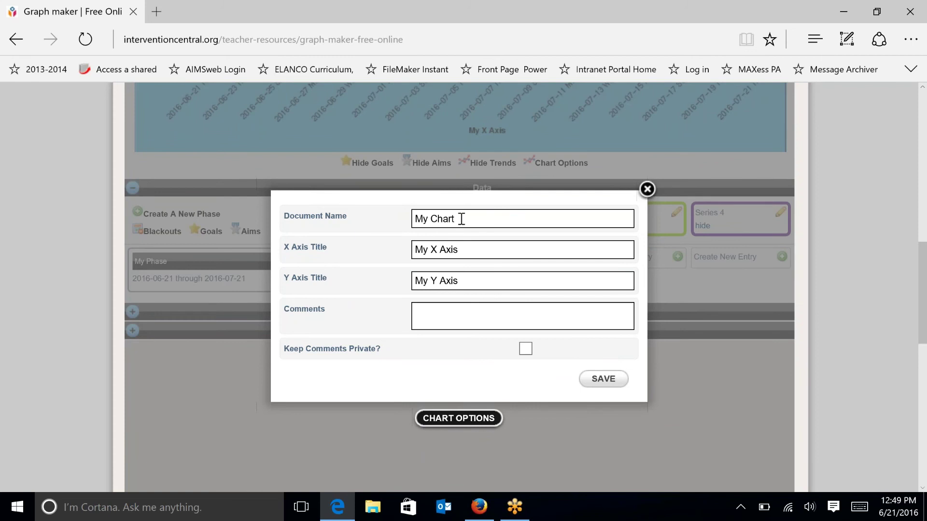
key("BackSpace")
key("BackSpace")
key("BackSpace")
key("BackSpace")
key("BackSpace")
key("BackSpace")
key("BackSpace")
key("BackSpace")
type("34a")
key("BackSpace")
key("BackSpace")
type("4")
key("BackSpace")
type("rd Grade Computation")
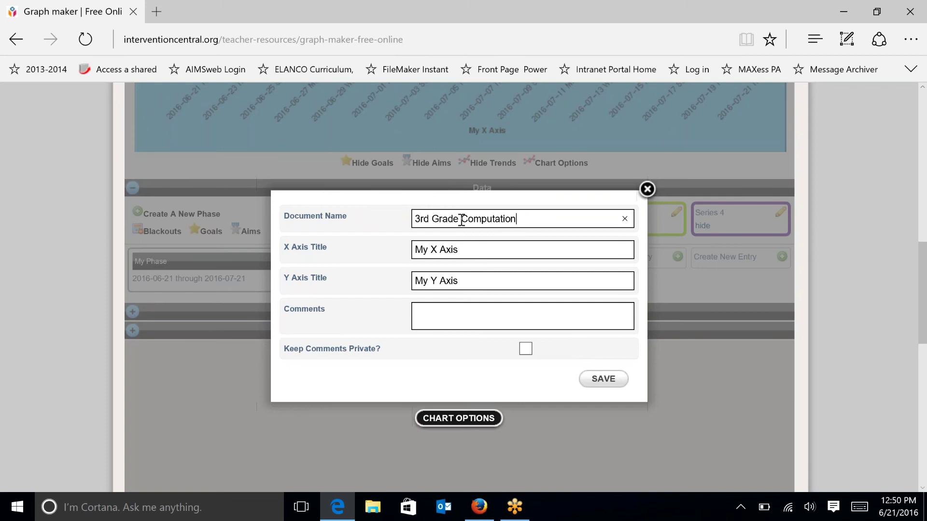
Set the X axis title to 'dates' and the Y axis title to 'points'
left_click(480, 248)
key("BackSpace")
key("BackSpace")
key("BackSpace")
key("BackSpace")
key("BackSpace")
key("BackSpace")
key("BackSpace")
key("BackSpace")
key("BackSpace")
type("dates")
left_click(471, 282)
key("BackSpace")
key("BackSpace")
key("BackSpace")
key("BackSpace")
key("BackSpace")
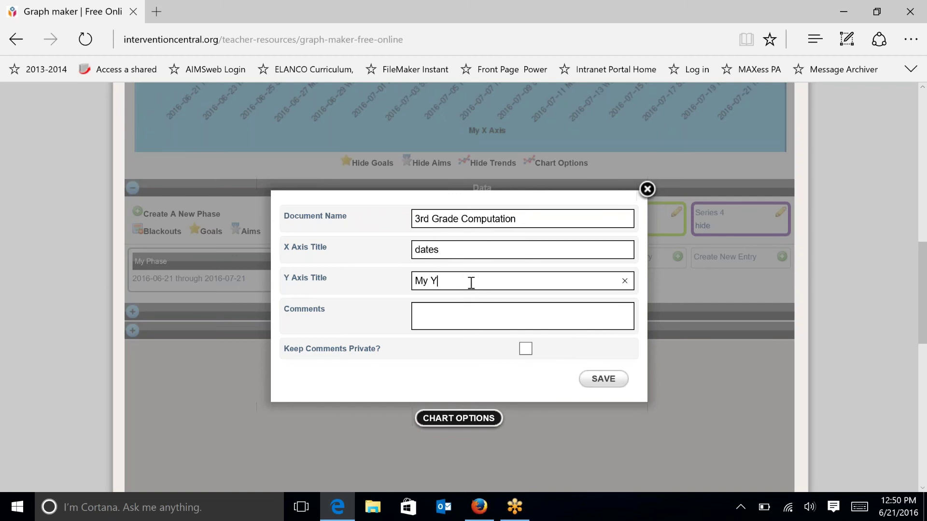
key("BackSpace")
key("BackSpace")
key("BackSpace")
key("BackSpace")
type("p")
key("BackSpace")
type("points")
Save the chart options, then scroll down to review the chart and empty Series 1–4 data
left_click(600, 383)
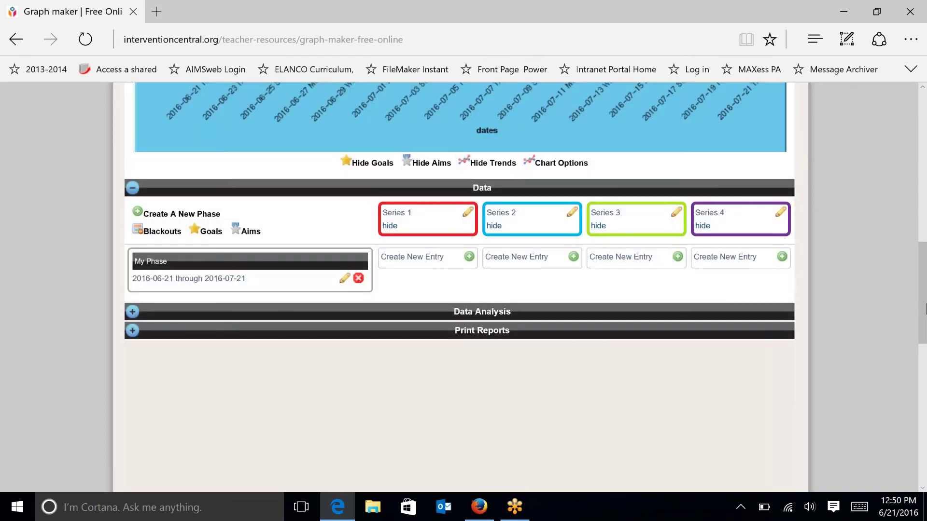
left_click_drag(922, 292, 918, 162)
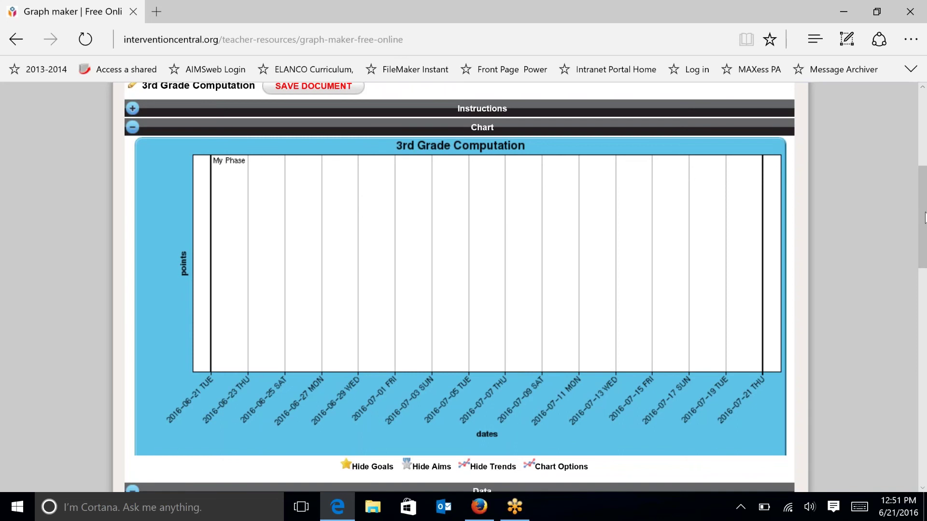
left_click_drag(925, 218, 916, 244)
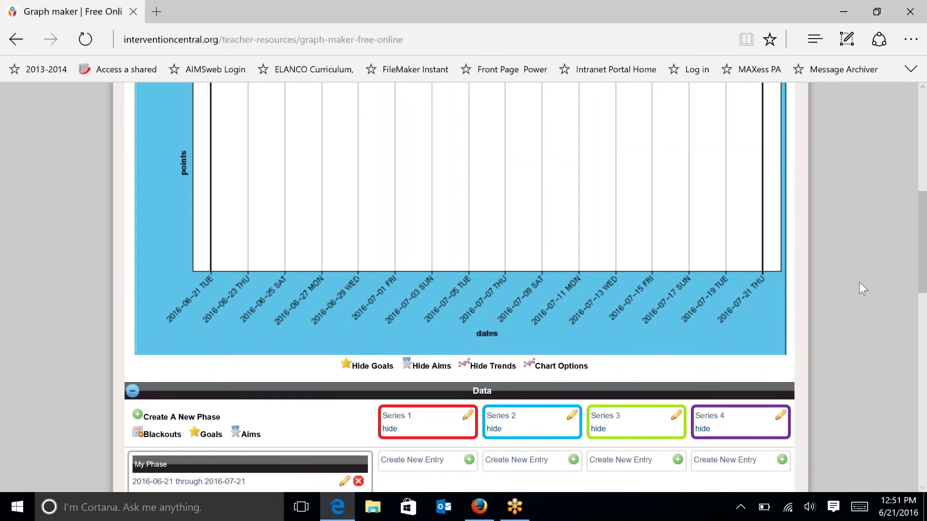
scroll(923, 270, "down", 2)
scroll(923, 305, "down", 1)
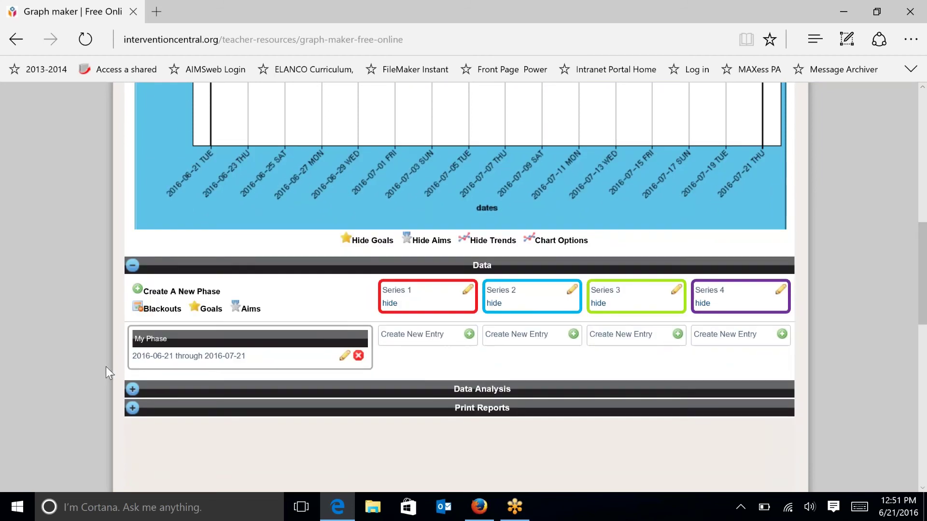
Set My Phase's start date to 7 September 2016, dismissing the date warning
left_click(344, 358)
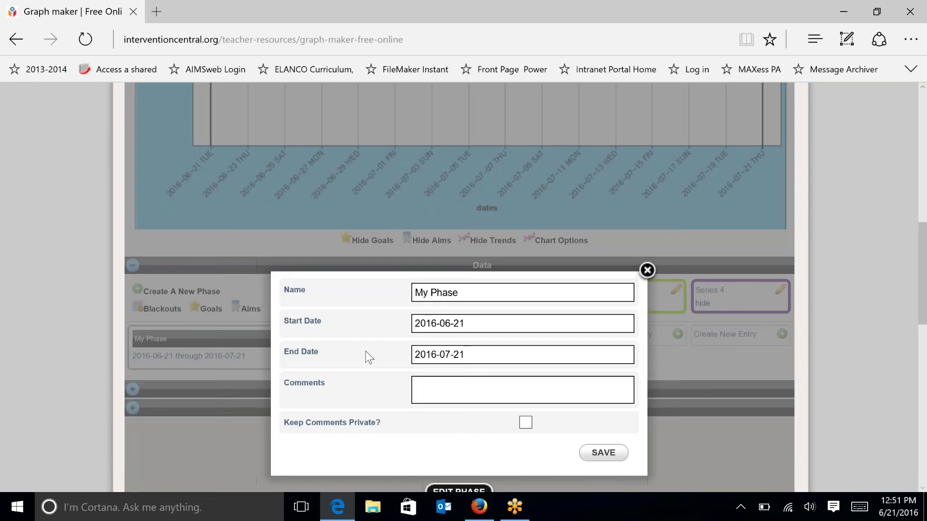
left_click(478, 318)
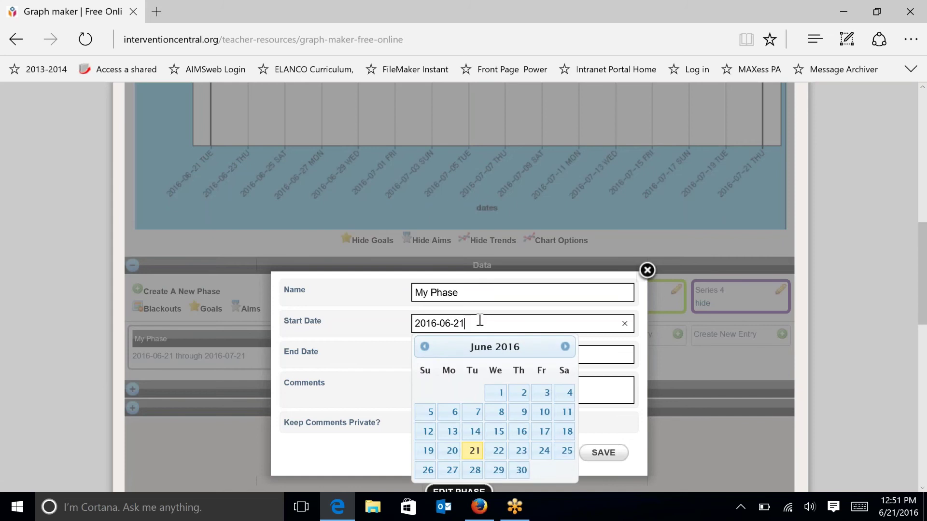
left_click(566, 347)
left_click(565, 347)
left_click(565, 347)
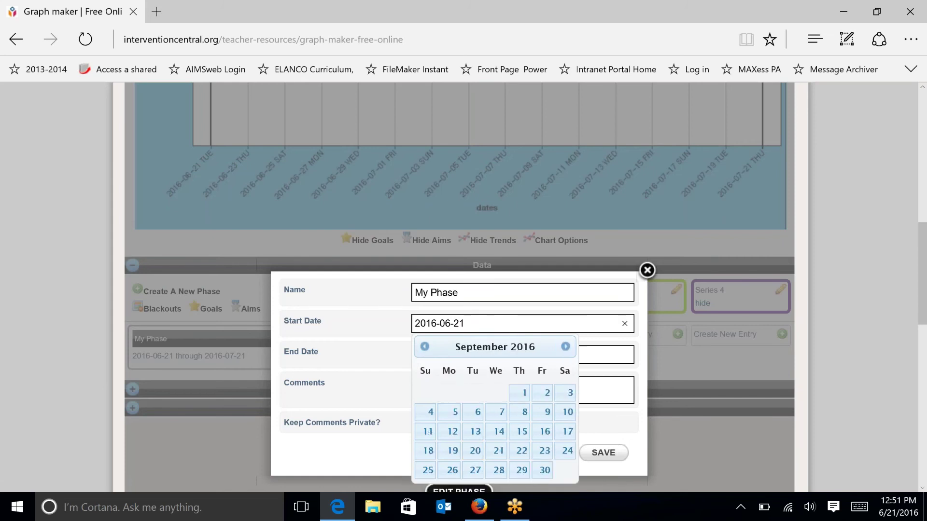
left_click(501, 414)
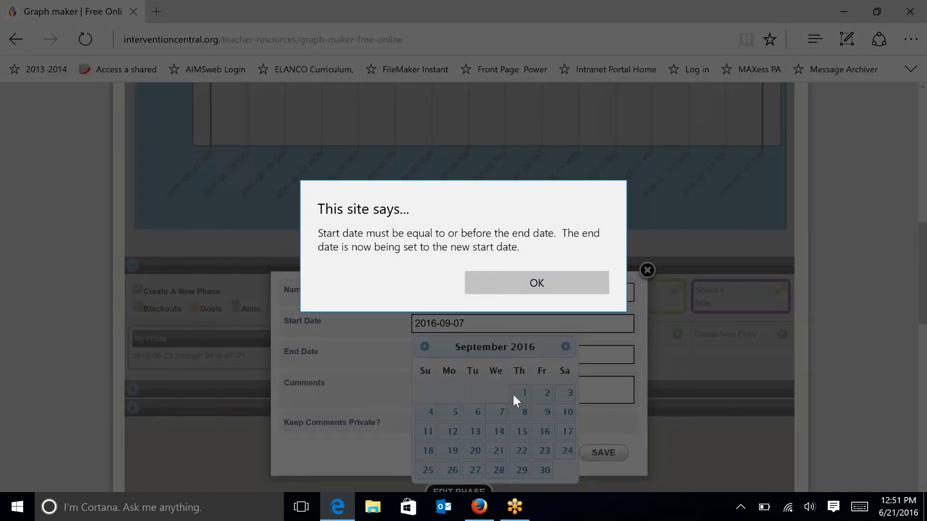
left_click(529, 285)
Set the phase end date to 10 May 2017 and save the phase
left_click(497, 354)
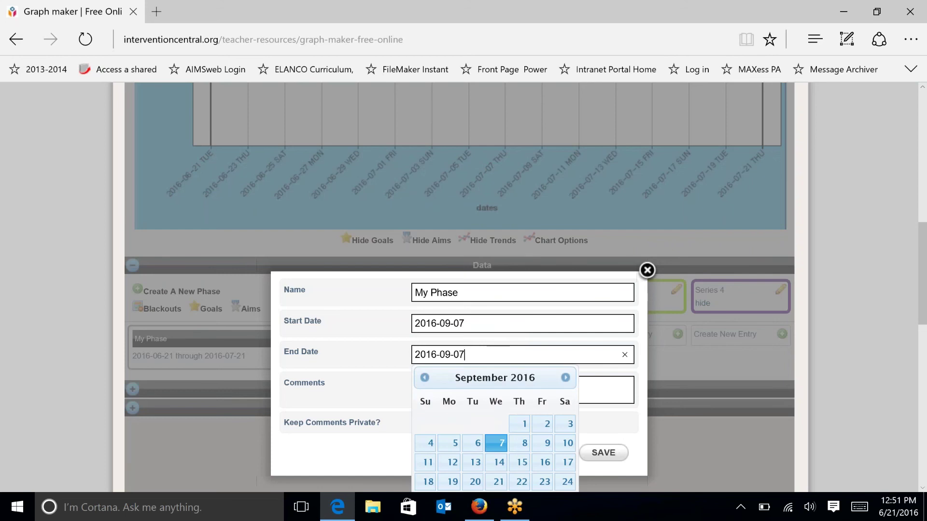
left_click(565, 378)
left_click(566, 378)
left_click(566, 377)
left_click(566, 378)
left_click(566, 377)
left_click(566, 378)
left_click(566, 378)
left_click(566, 378)
left_click(566, 377)
left_click(425, 377)
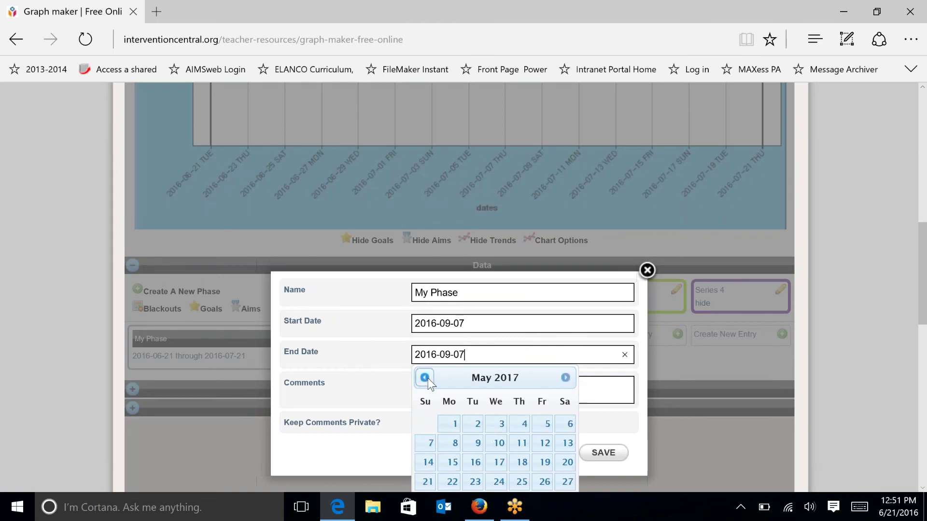
left_click(500, 448)
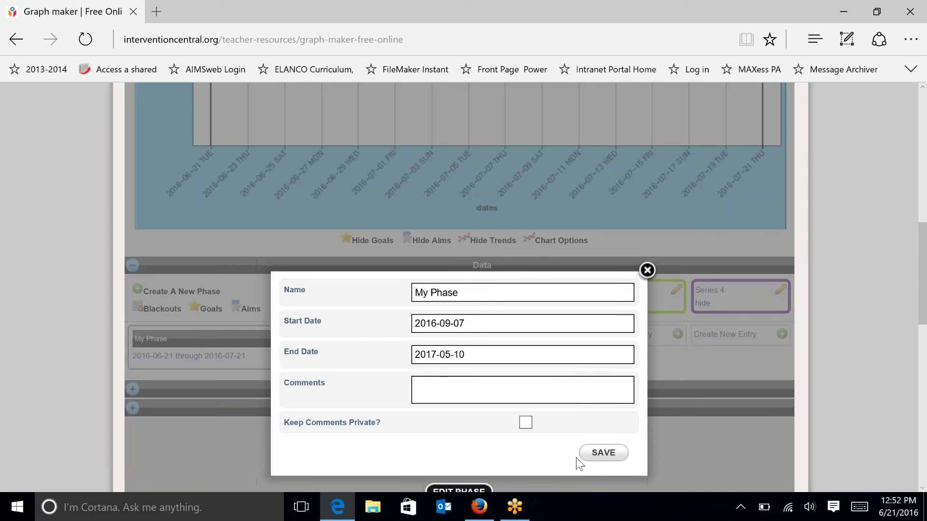
left_click(610, 459)
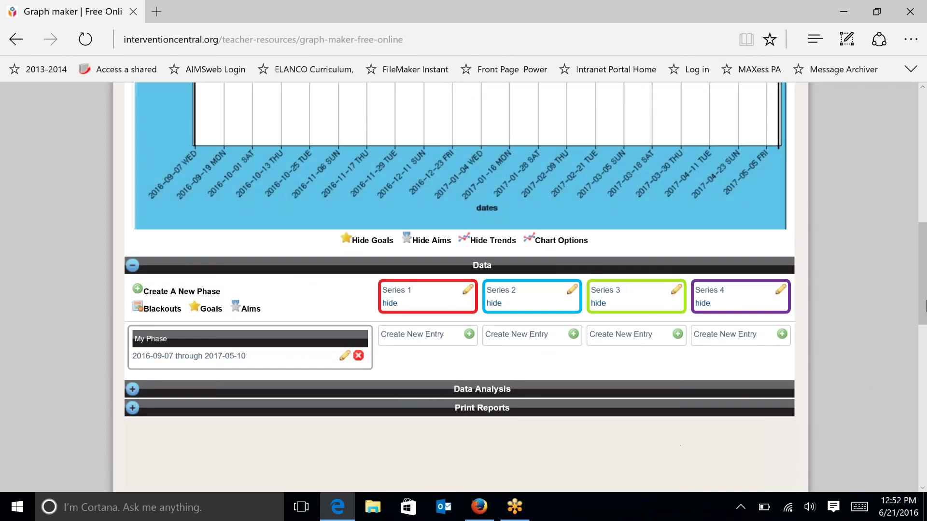
left_click_drag(925, 307, 909, 254)
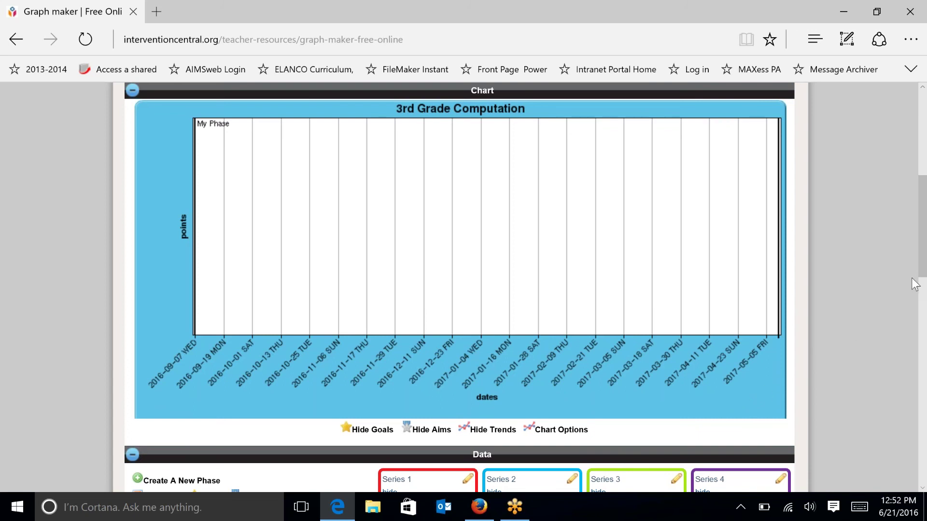
left_click_drag(925, 271, 925, 338)
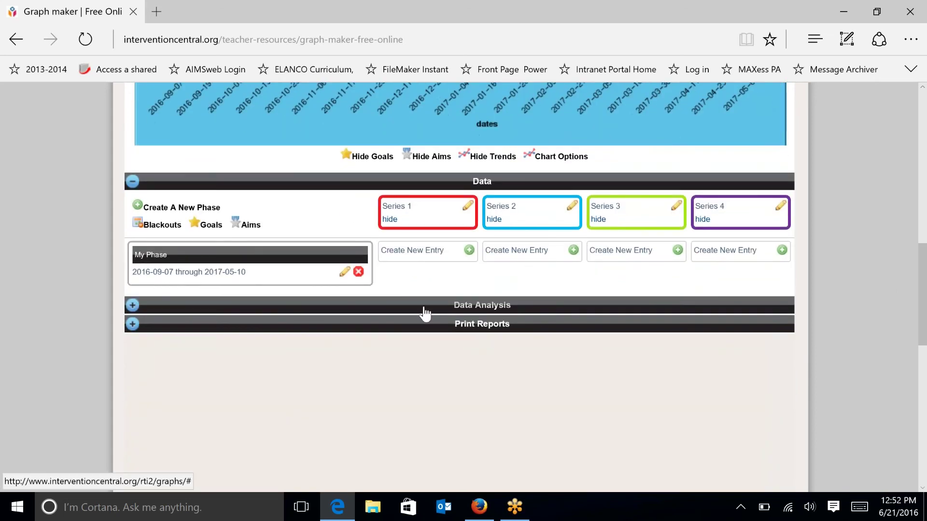
right_click(378, 296)
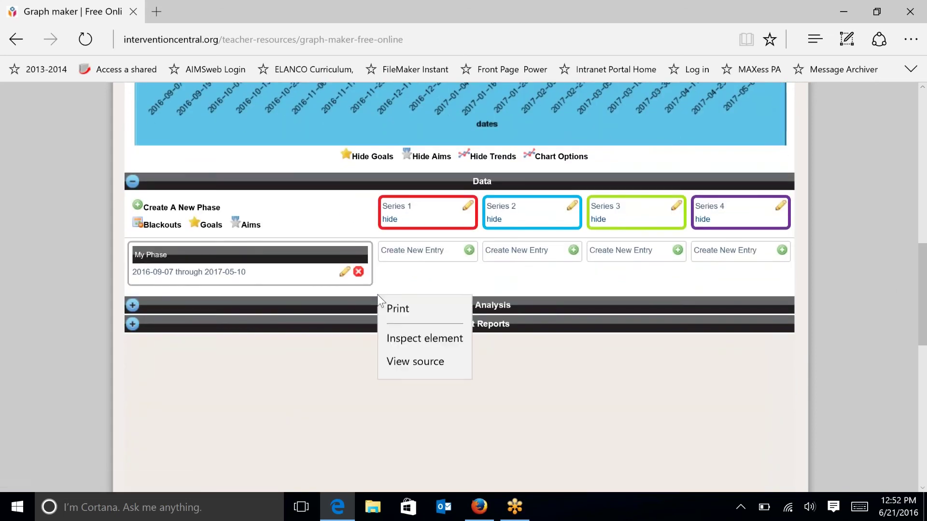
left_click(345, 275)
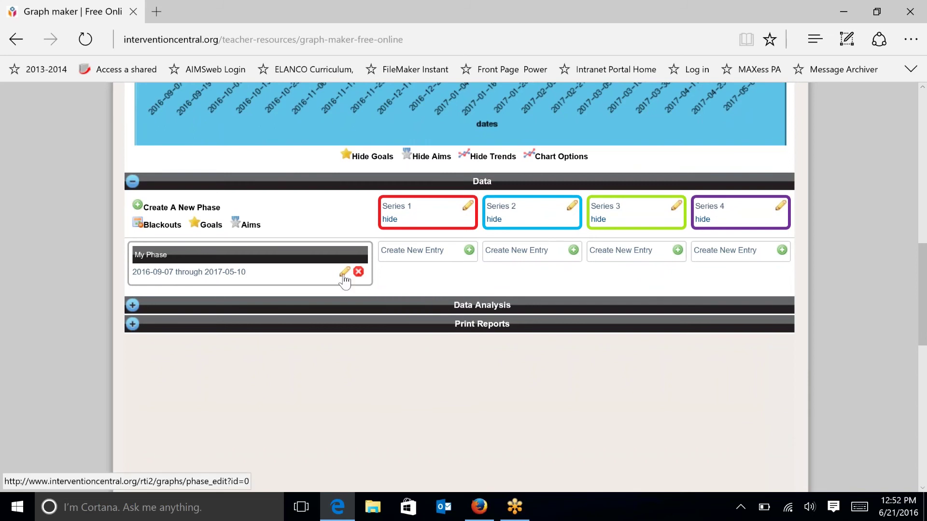
Rename My Phase to 'Intensive Intervention' and save it
left_click(344, 273)
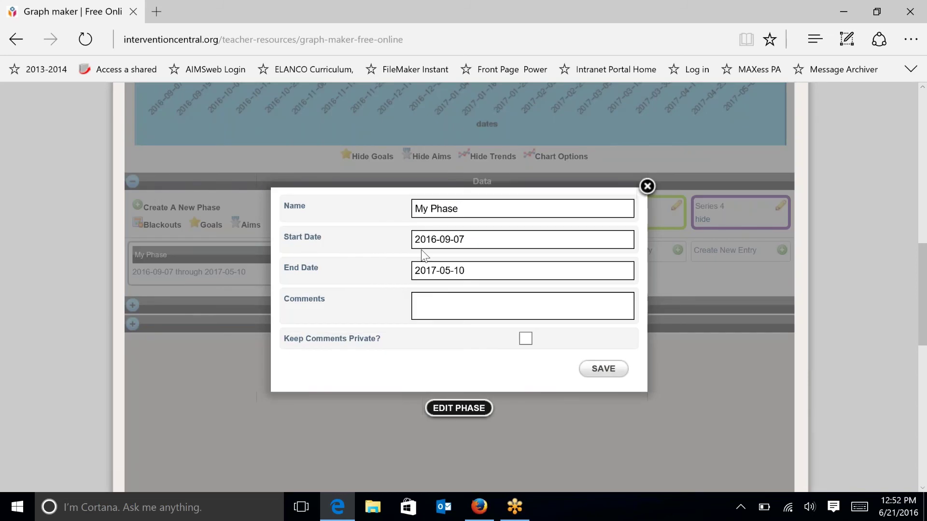
left_click_drag(466, 209, 415, 209)
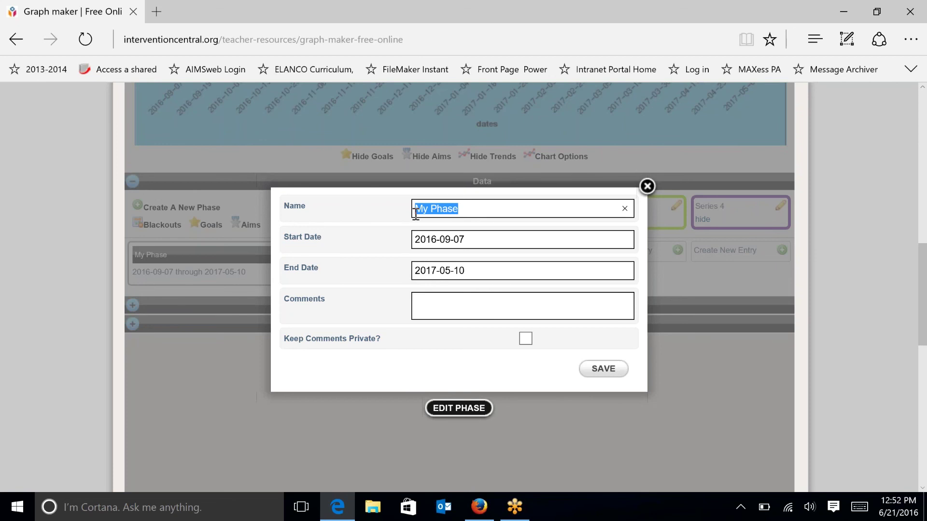
type("Inte")
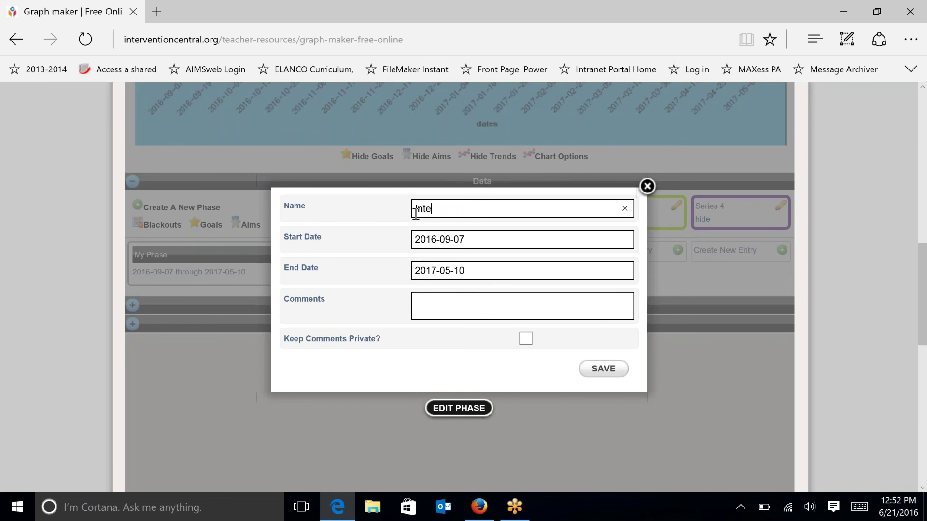
type("nsive Intervetnion")
key("BackSpace")
key("BackSpace")
key("BackSpace")
key("BackSpace")
key("BackSpace")
key("BackSpace")
type("ention")
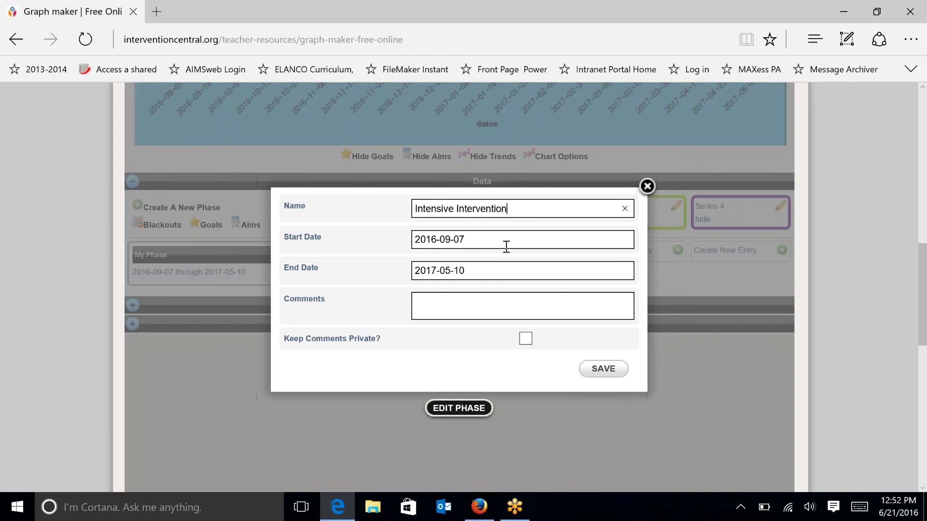
left_click(615, 374)
left_click(608, 373)
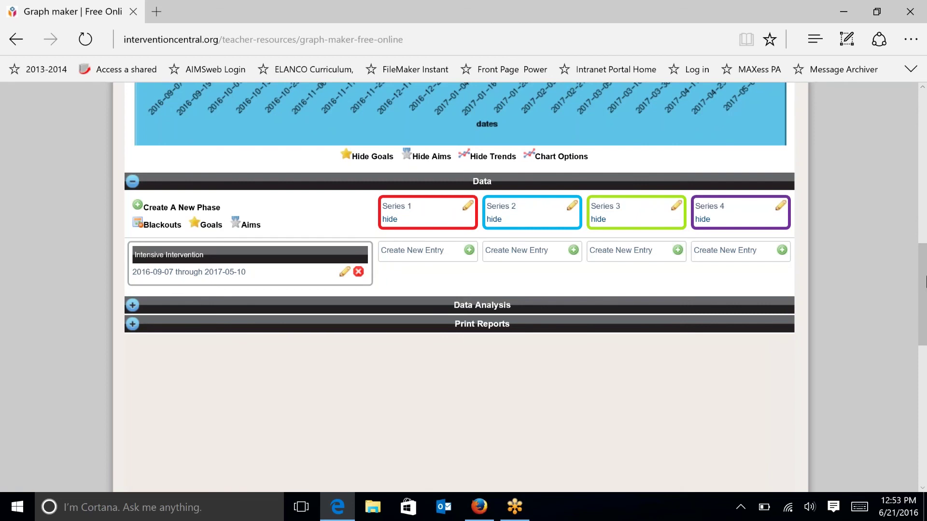
left_click_drag(921, 282, 887, 219)
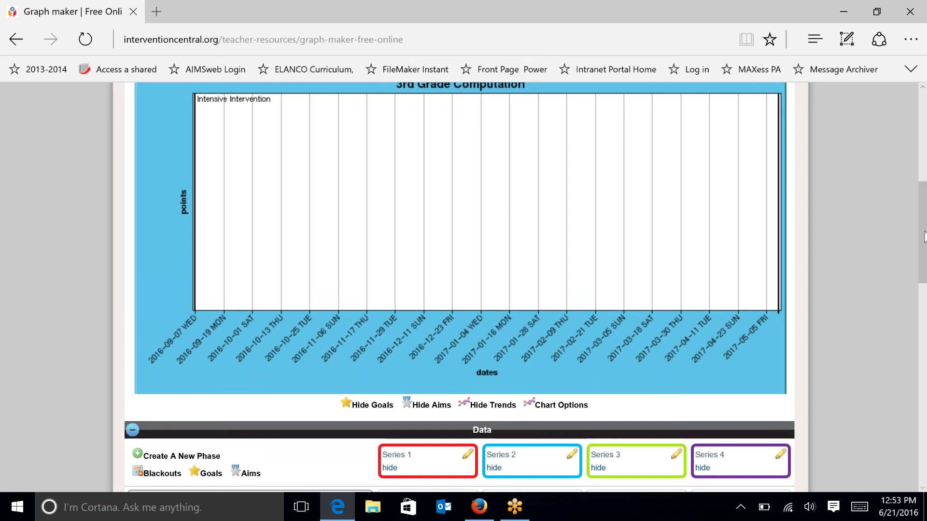
mouse_move(924, 236)
left_mouse_down()
mouse_move(925, 258)
mouse_move(925, 228)
left_mouse_up()
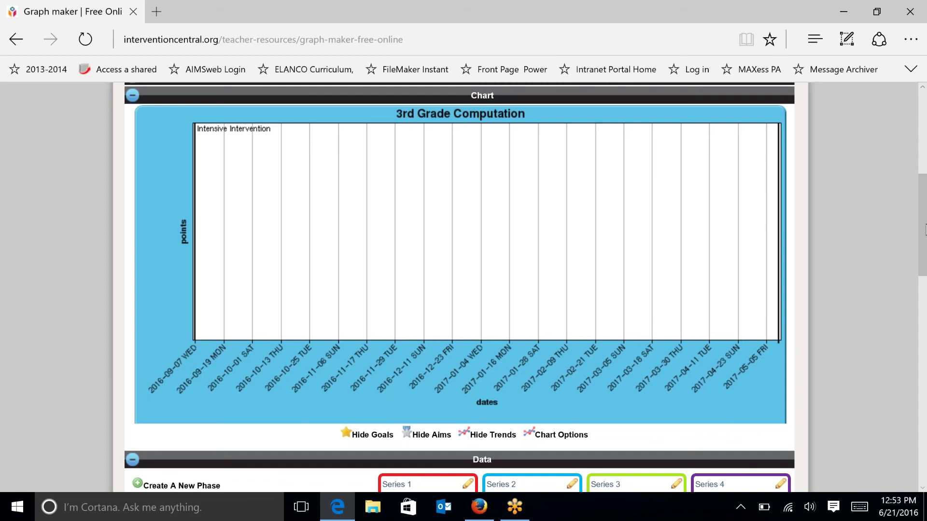
left_click_drag(925, 210, 922, 269)
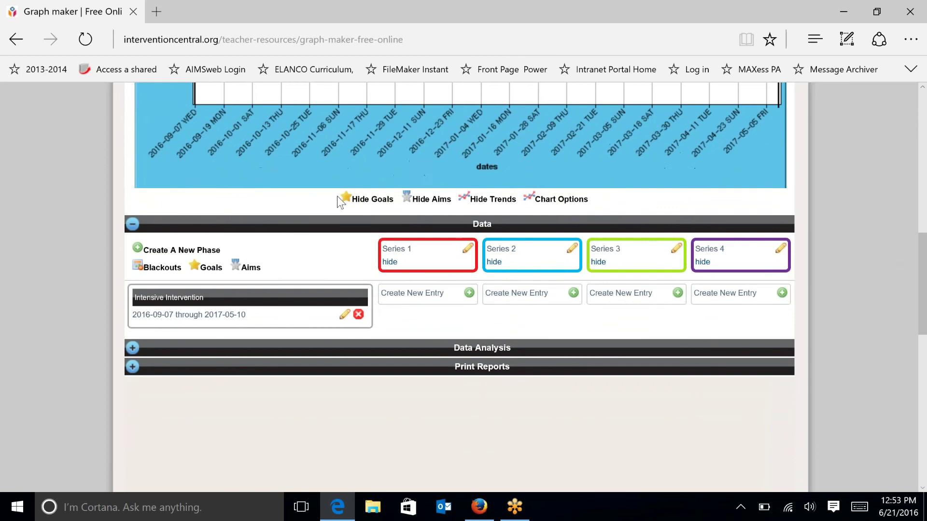
Create a custom goal with value 29 and a purple line color
left_click(213, 269)
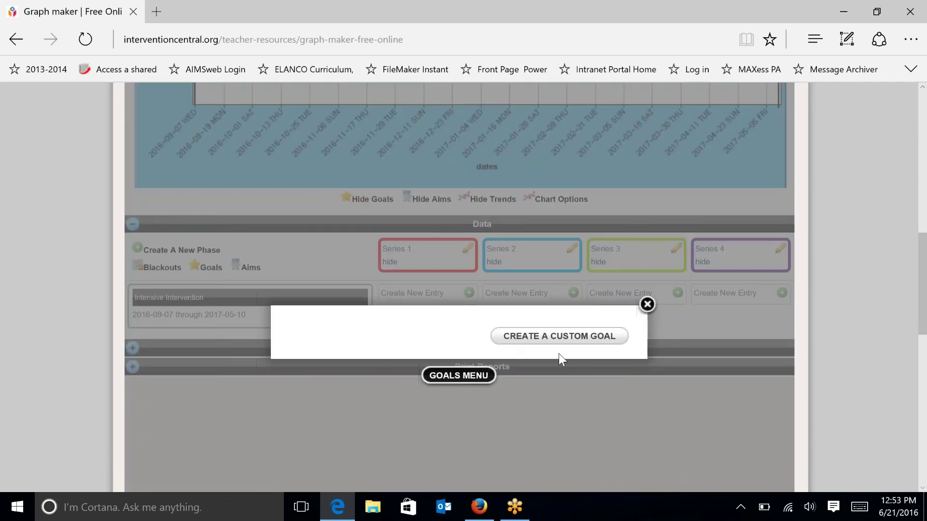
left_click(557, 341)
left_click(555, 340)
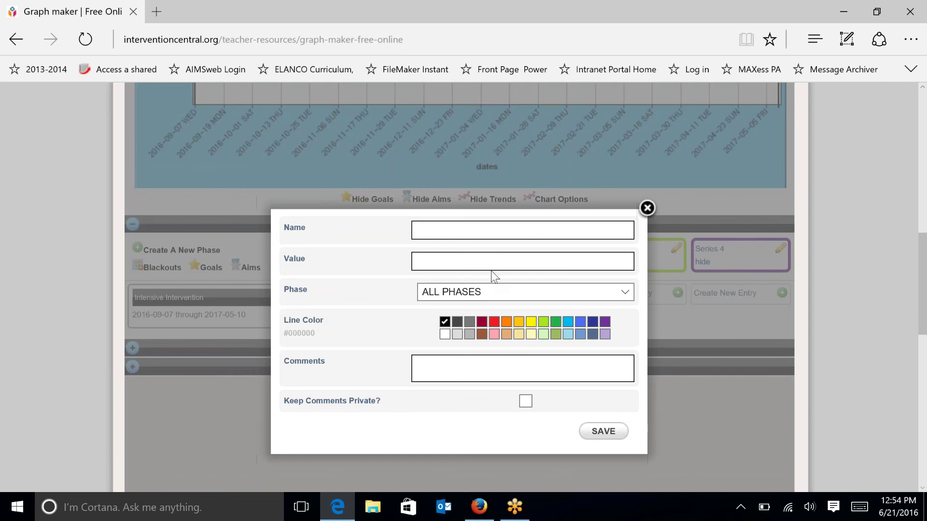
left_click(485, 264)
type("29")
left_click(605, 323)
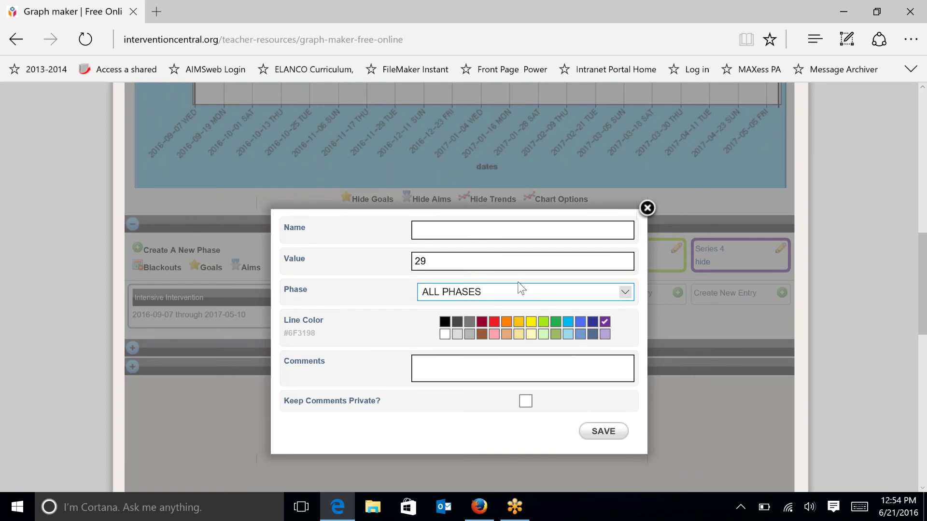
Name the goal '3rd grade end of year benchmar' and save it
left_click(457, 227)
type("3rd benchmark")
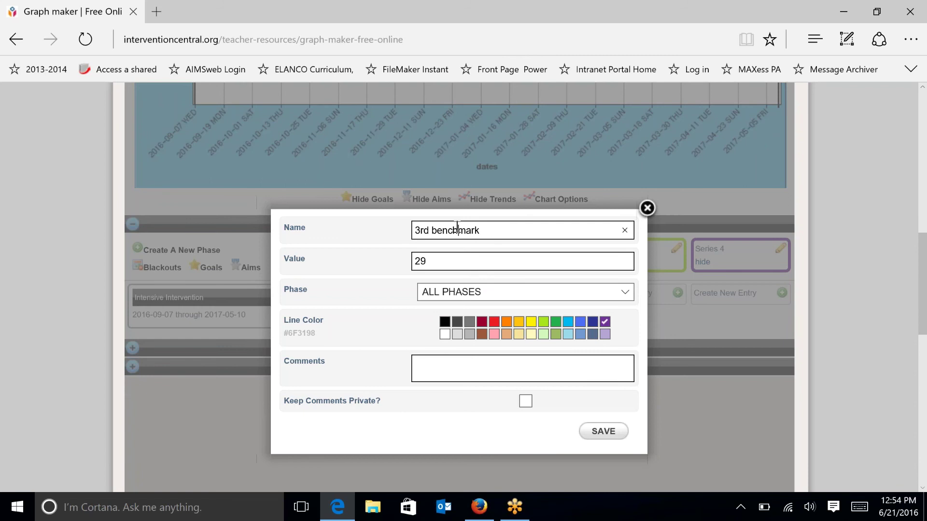
left_click(457, 230)
key("BackSpace")
key("BackSpace")
key("BackSpace")
key("BackSpace")
key("BackSpace")
key("BackSpace")
key("BackSpace")
key("BackSpace")
key("BackSpace")
type("grade end of year ")
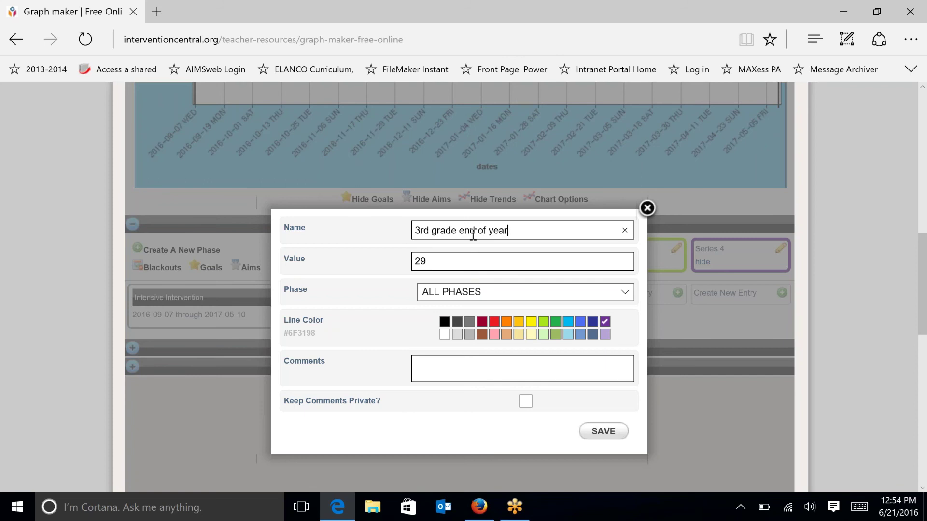
type("bencha")
key("BackSpace")
type("mar")
key("BackSpace")
type("r")
left_click(603, 432)
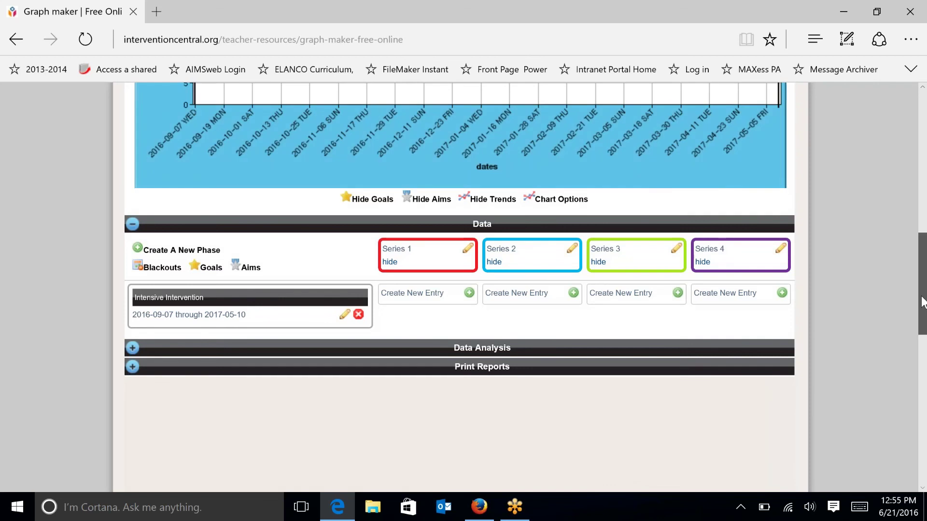
left_click_drag(922, 300, 912, 249)
scroll(910, 244, "down", 1)
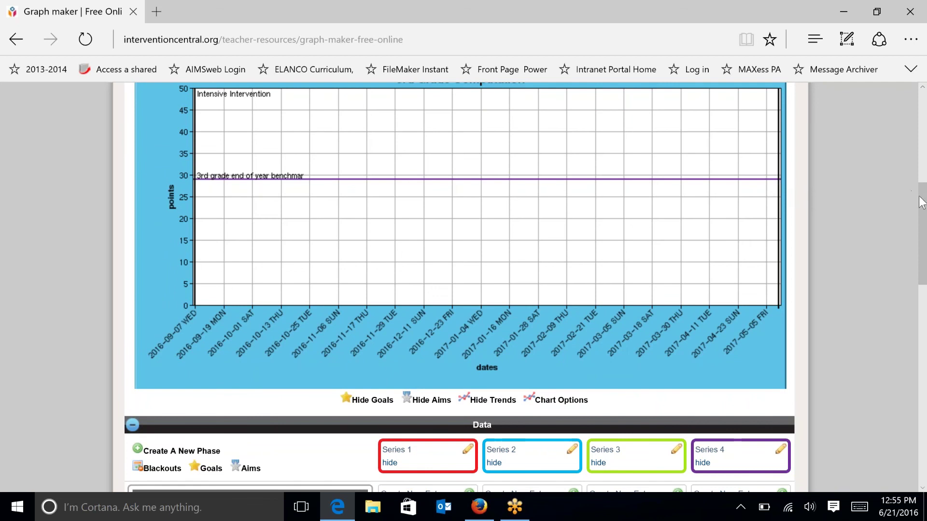
left_click_drag(922, 203, 921, 231)
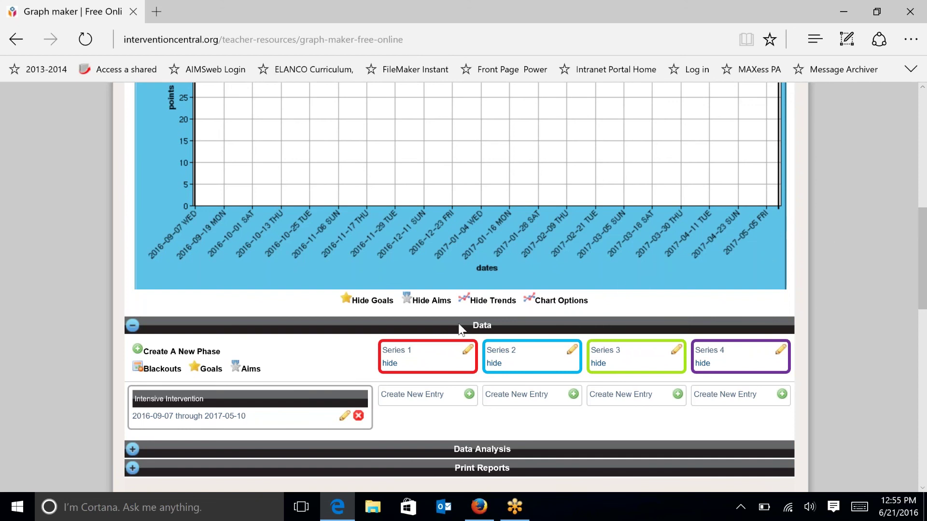
Add a custom aim from start value 8 to end value 29, colored light blue (#00B7EF)
left_click(252, 371)
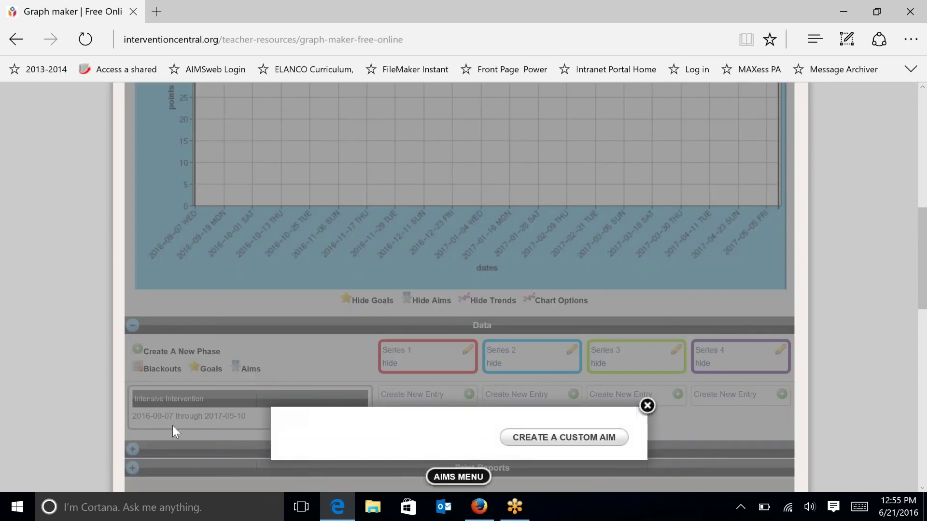
left_click(575, 440)
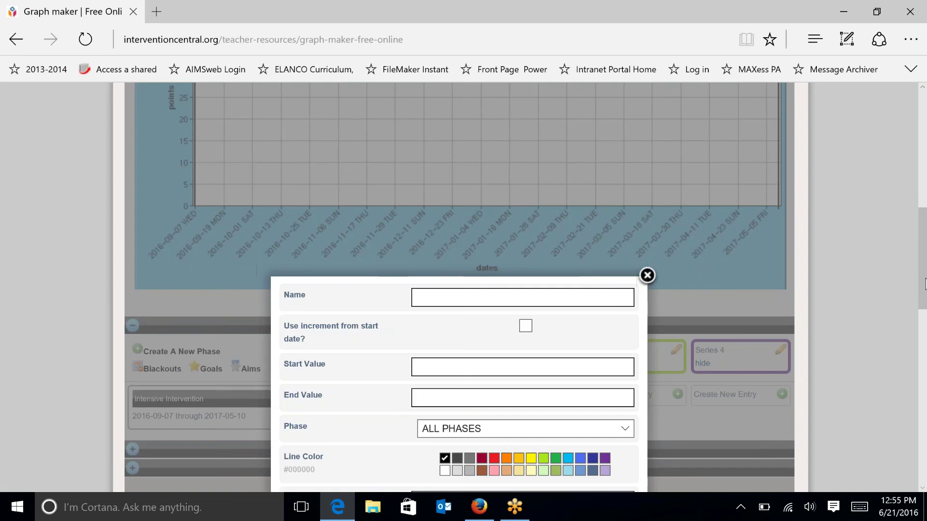
left_click_drag(922, 278, 922, 312)
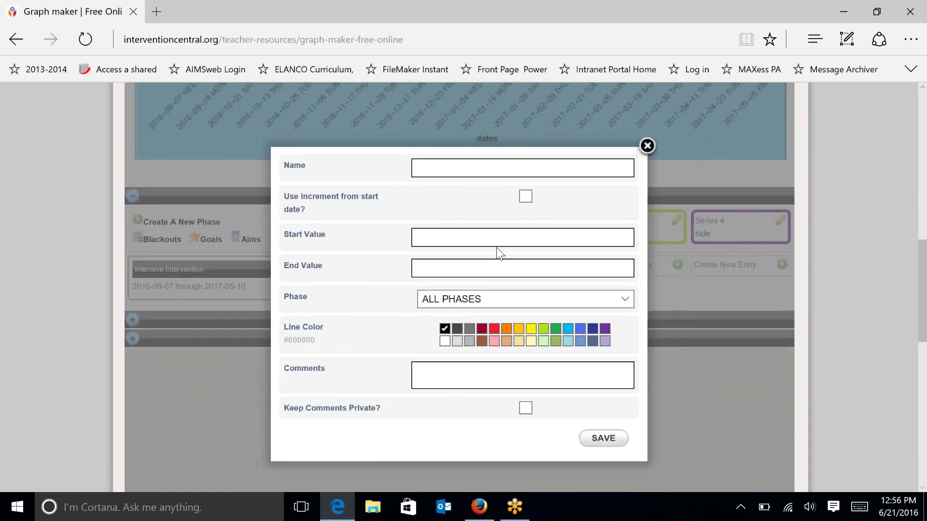
left_click(481, 241)
type("8")
left_click(460, 268)
type("29")
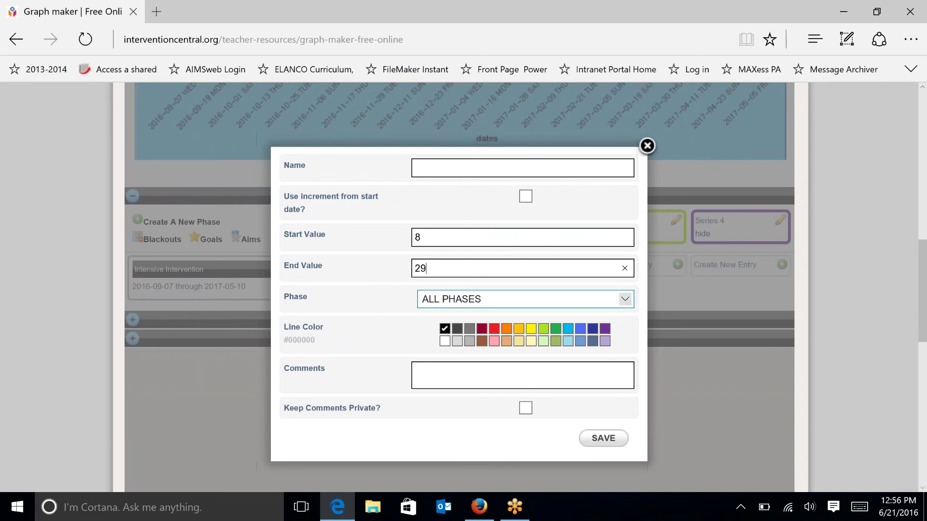
left_click(568, 330)
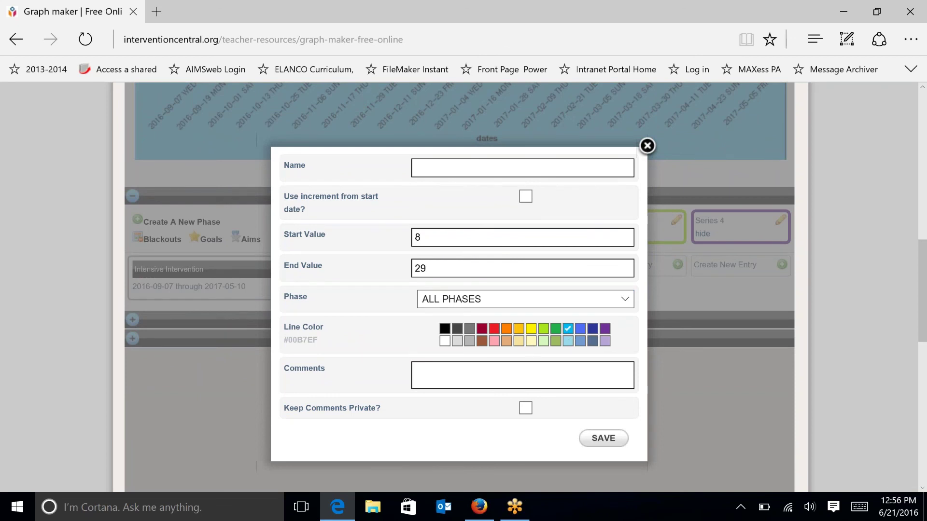
left_click(601, 439)
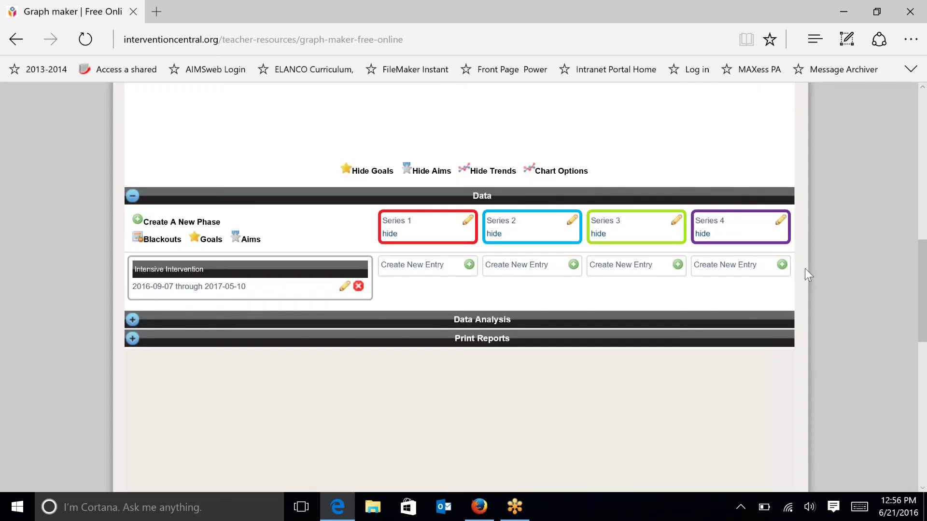
In the Data panel, hide Series 2, Series 3 and Series 4
left_click_drag(917, 287, 906, 228)
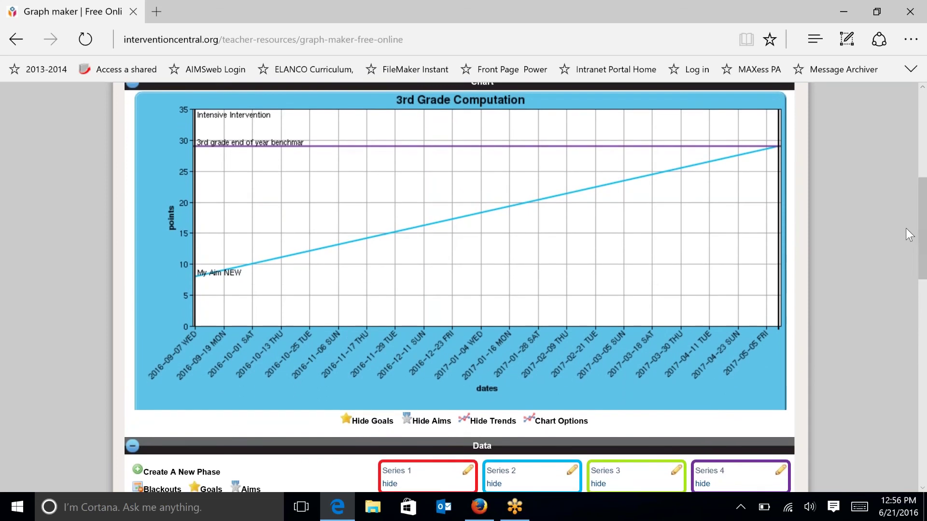
left_click_drag(923, 241, 912, 285)
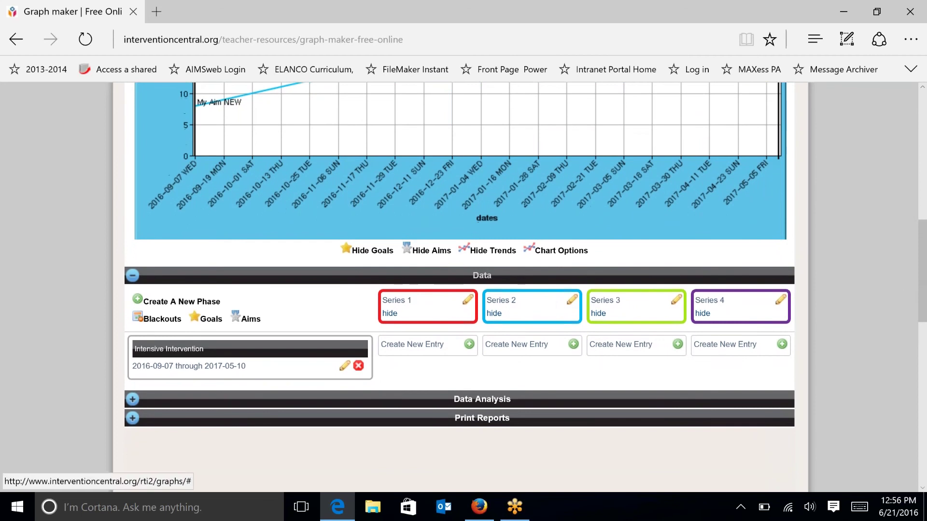
left_click(494, 313)
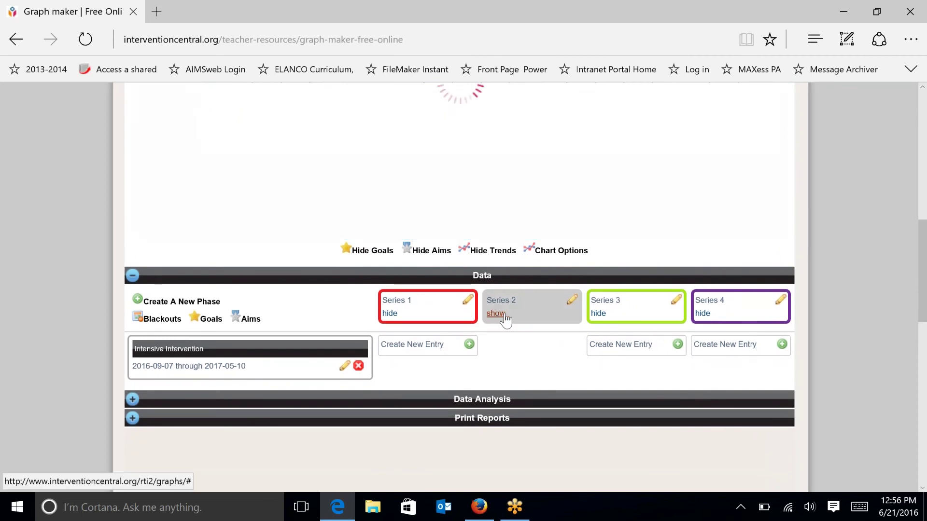
left_click(598, 314)
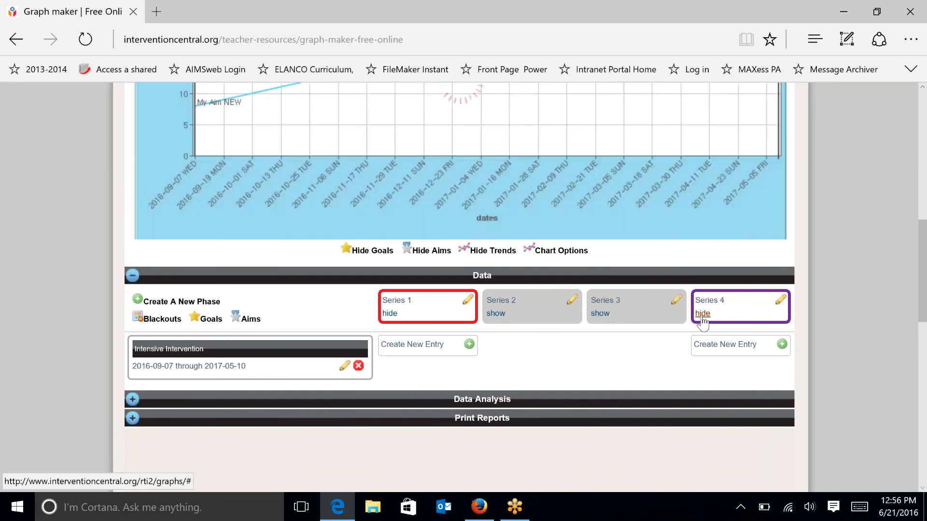
left_click(702, 314)
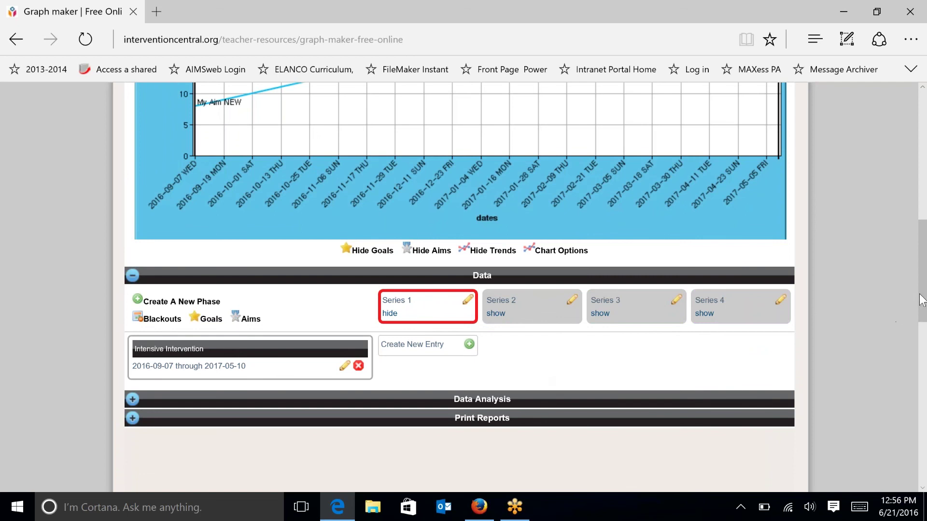
left_click_drag(920, 301, 919, 316)
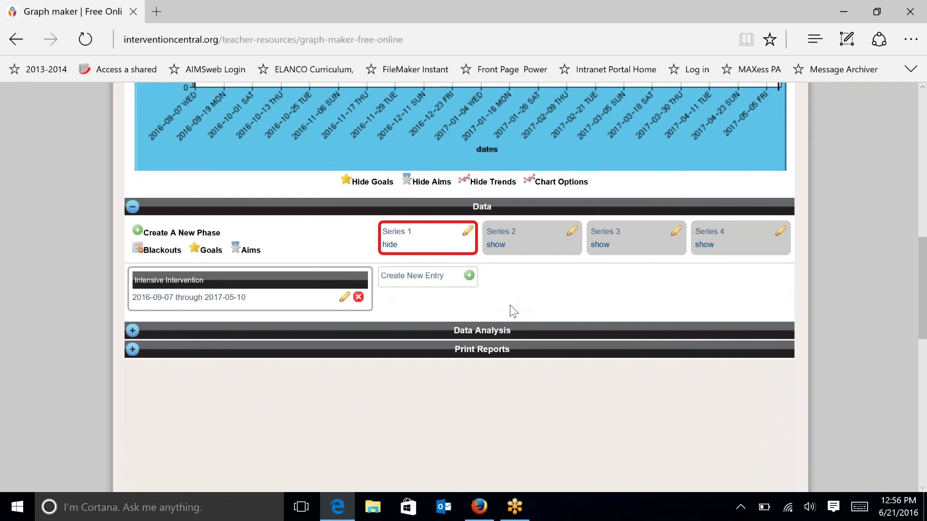
Add a Series 1 data entry with value 8 dated 2016-09-07
left_click(469, 276)
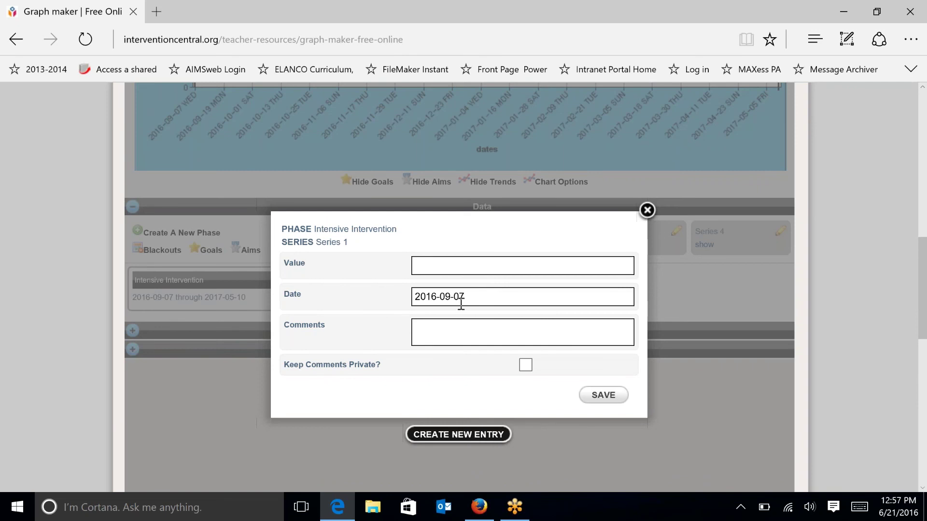
left_click(443, 267)
type("8")
left_click(603, 403)
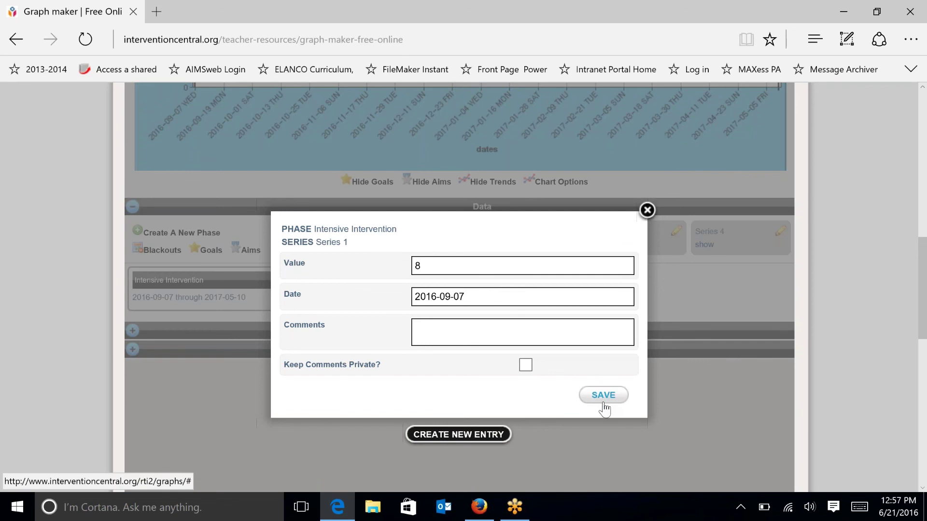
left_click(612, 400)
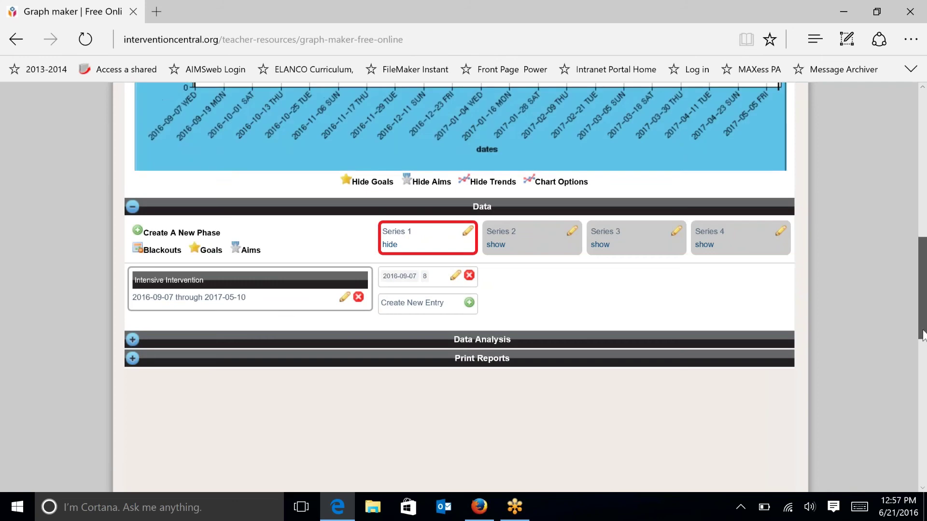
left_click_drag(922, 331, 906, 317)
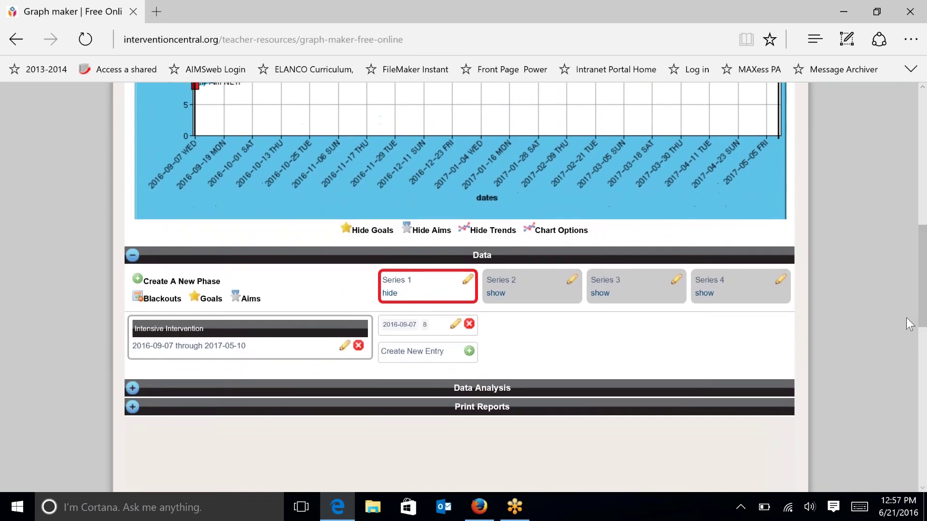
Add a second Series 1 entry with value 11 dated 2016-09-21
left_click(469, 356)
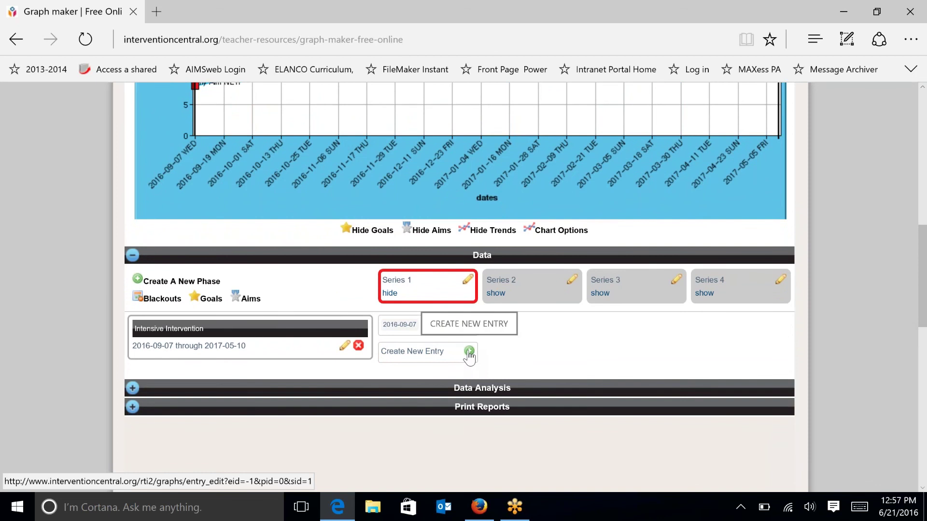
left_click(468, 352)
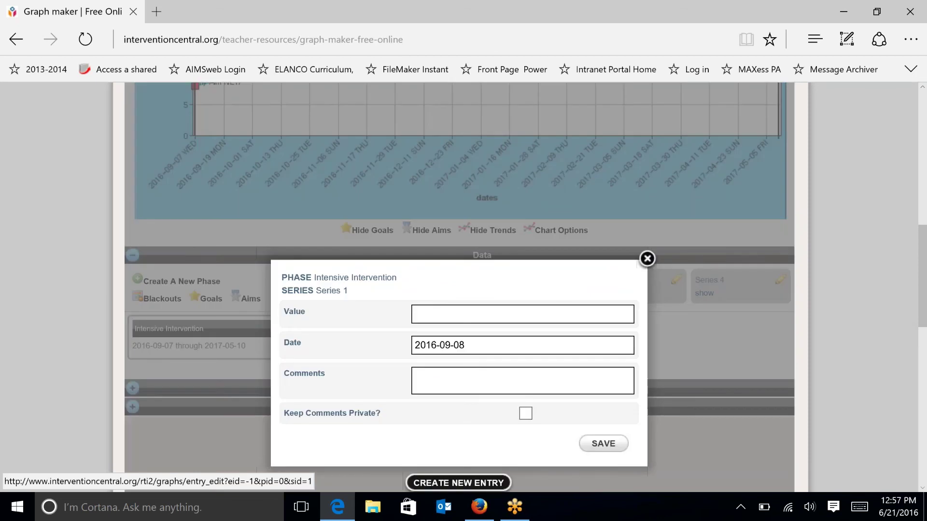
left_click(467, 346)
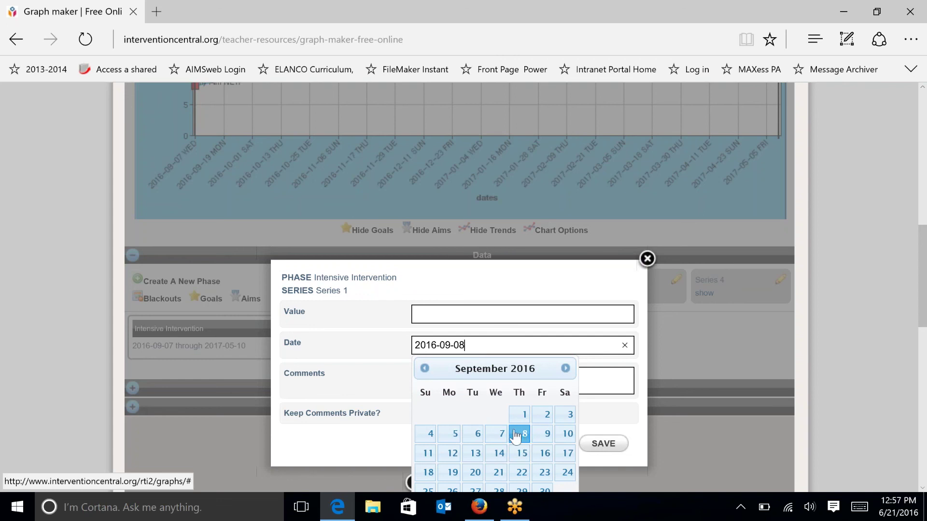
left_click(498, 473)
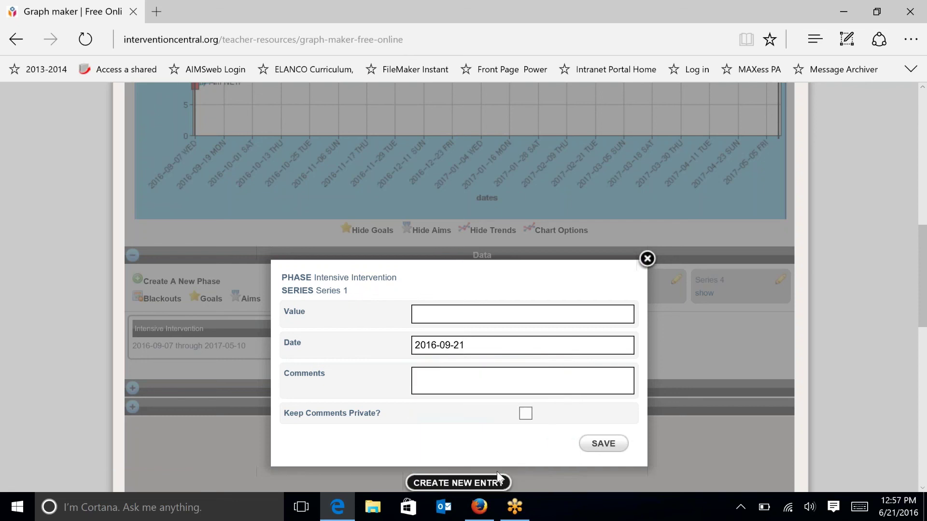
left_click(448, 317)
type("11")
left_click(605, 443)
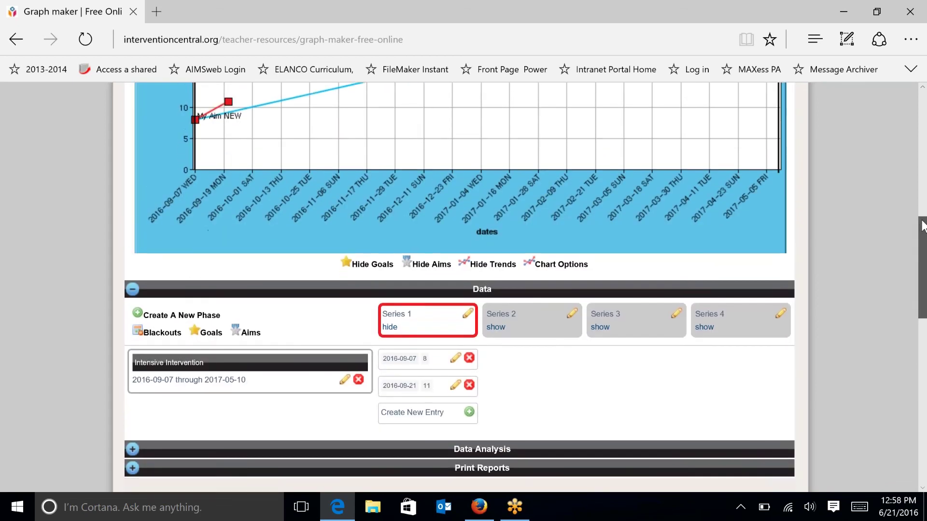
left_click_drag(922, 231, 910, 188)
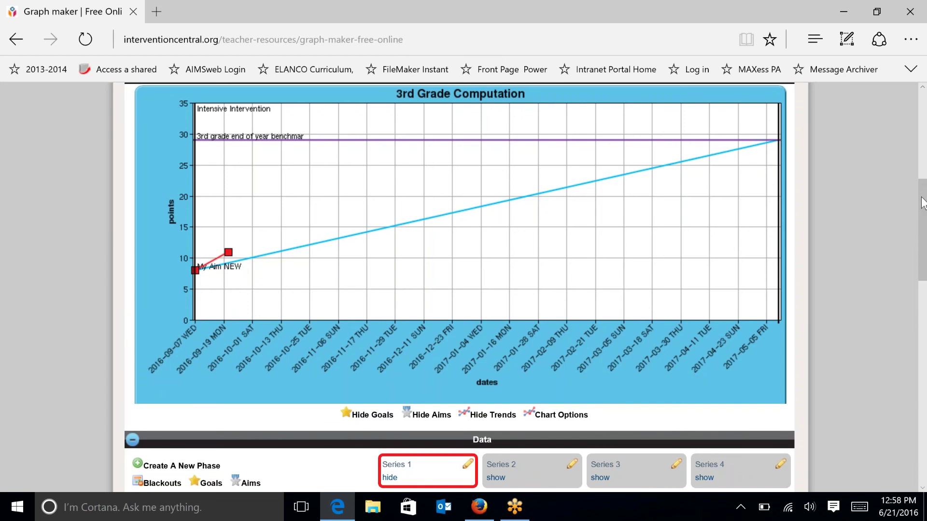
left_click(921, 197)
Add a Series 1 entry with value 13 dated 2016-10-05
left_click_drag(921, 203, 921, 255)
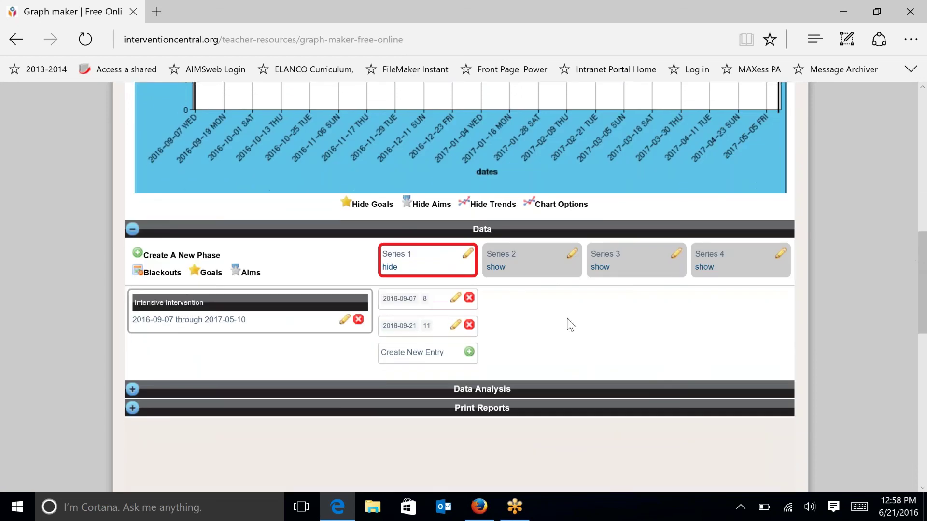
left_click(469, 352)
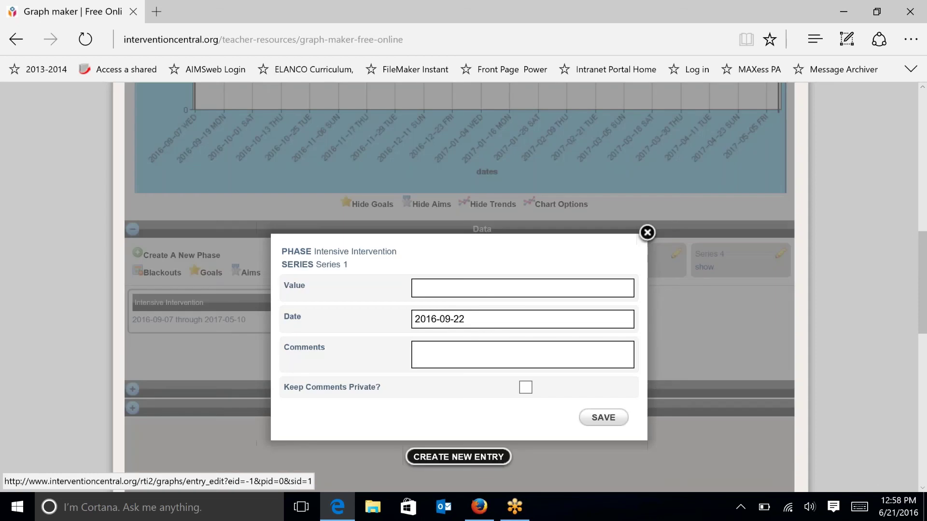
left_click(472, 320)
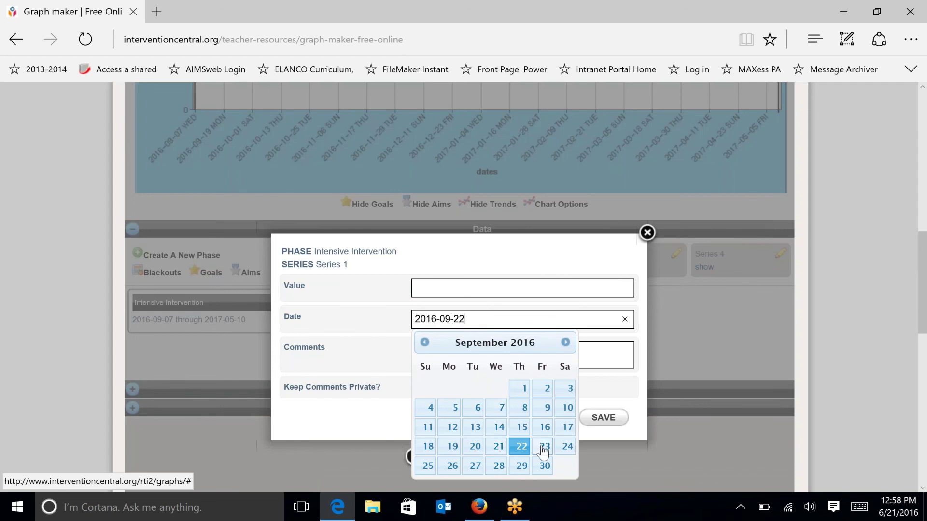
left_click(565, 343)
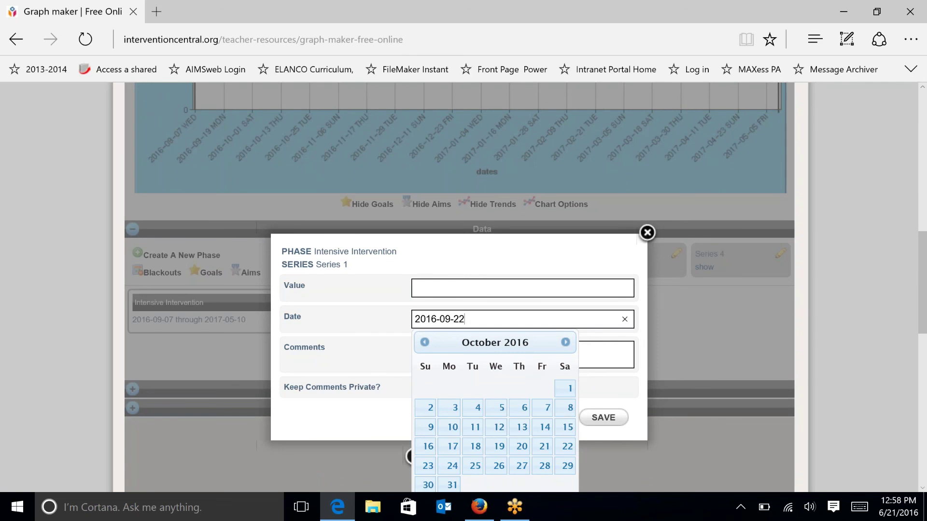
left_click(497, 413)
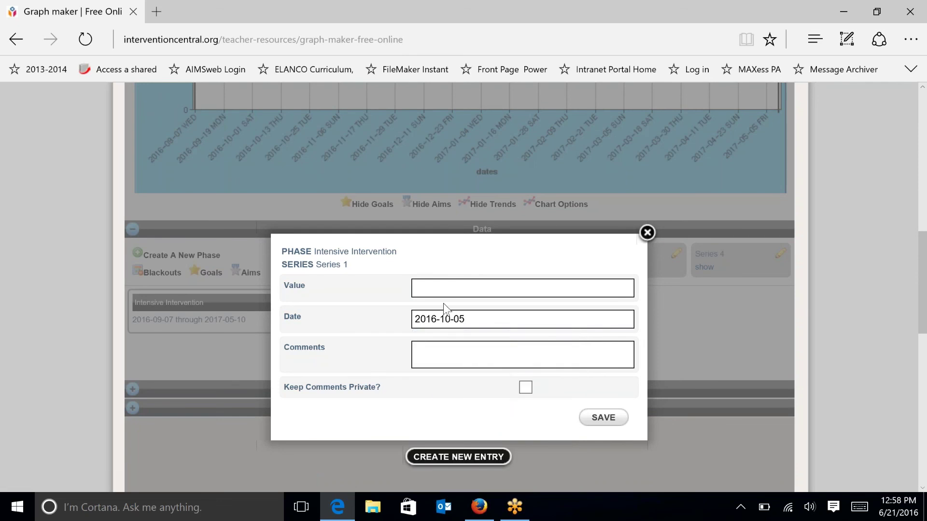
left_click(440, 288)
type("13")
left_click(603, 419)
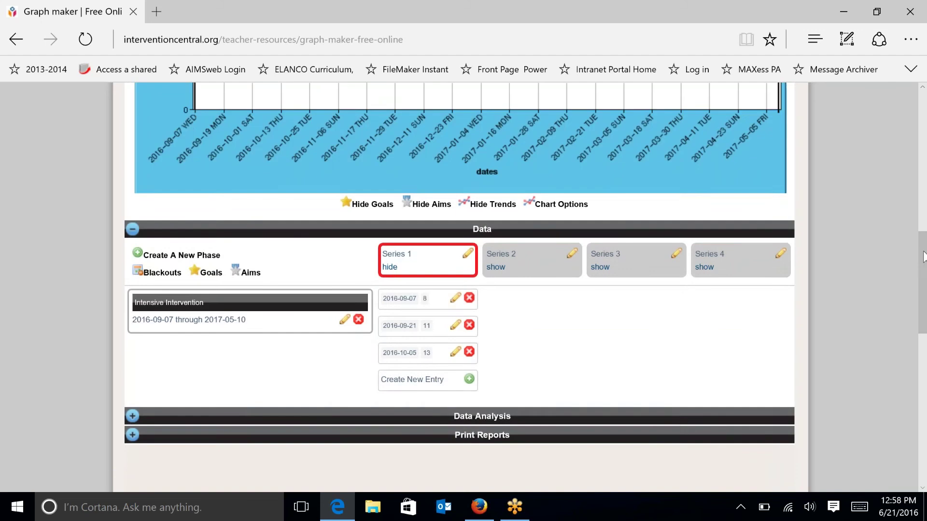
mouse_move(923, 256)
left_mouse_down()
mouse_move(912, 222)
mouse_move(915, 266)
left_mouse_up()
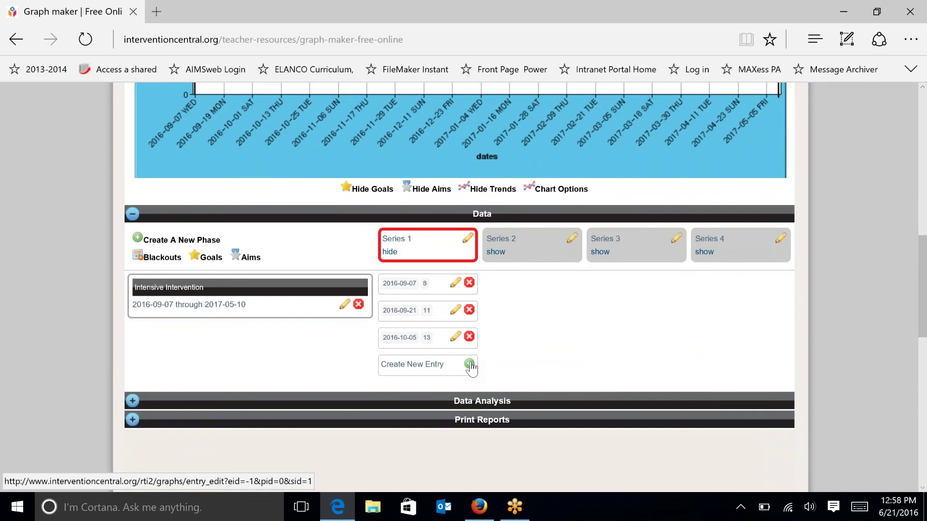
Add a fourth Series 1 entry with value 15 dated 2016-10-19
left_click(470, 365)
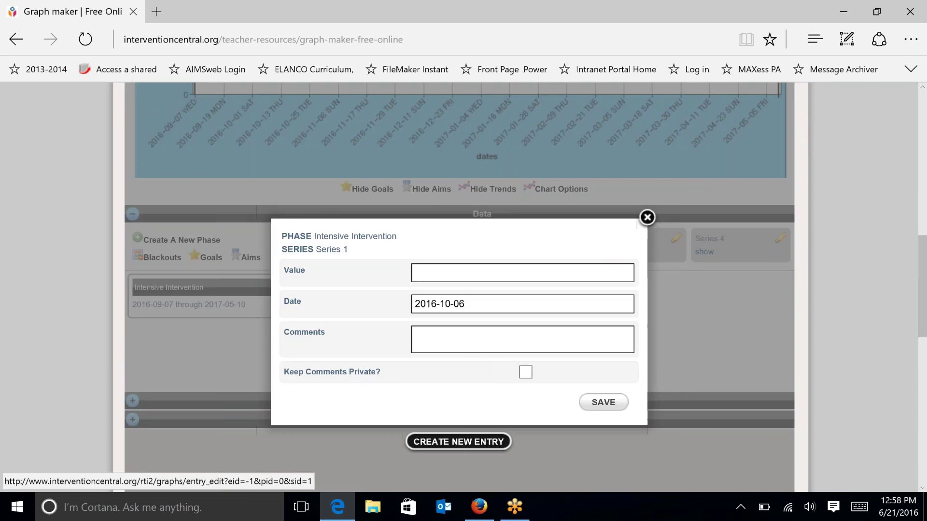
left_click(470, 307)
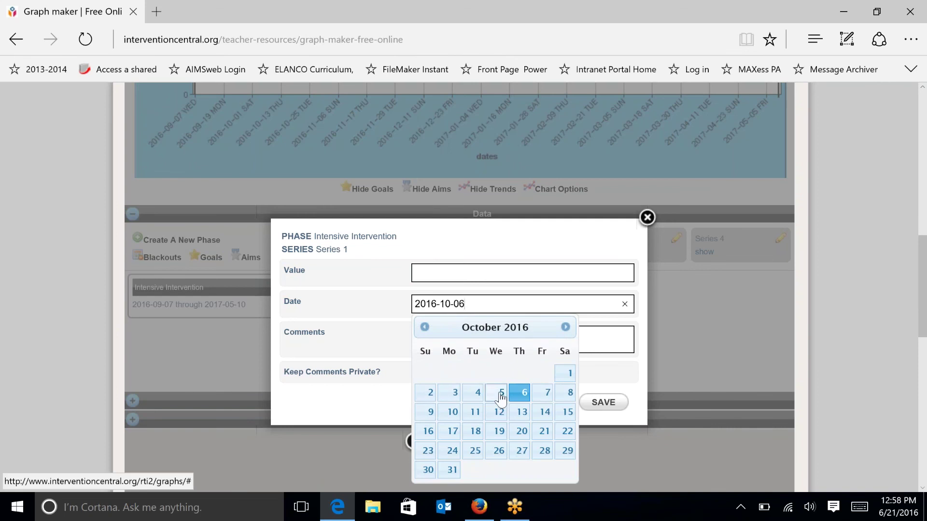
left_click(499, 433)
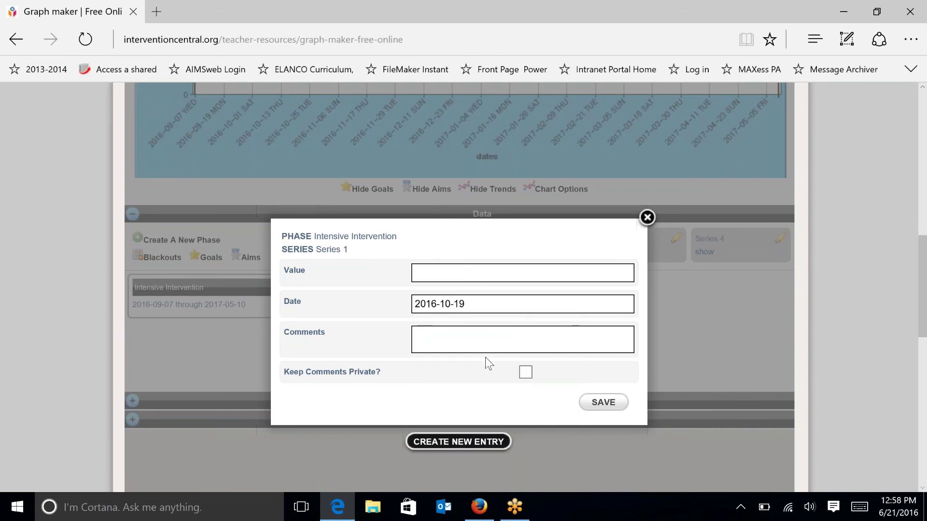
left_click(476, 277)
type("15")
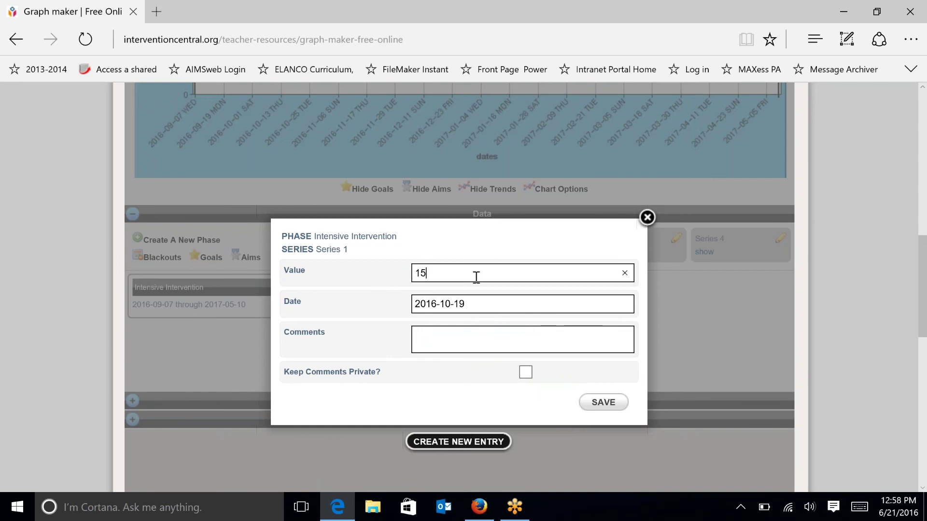
left_click(600, 401)
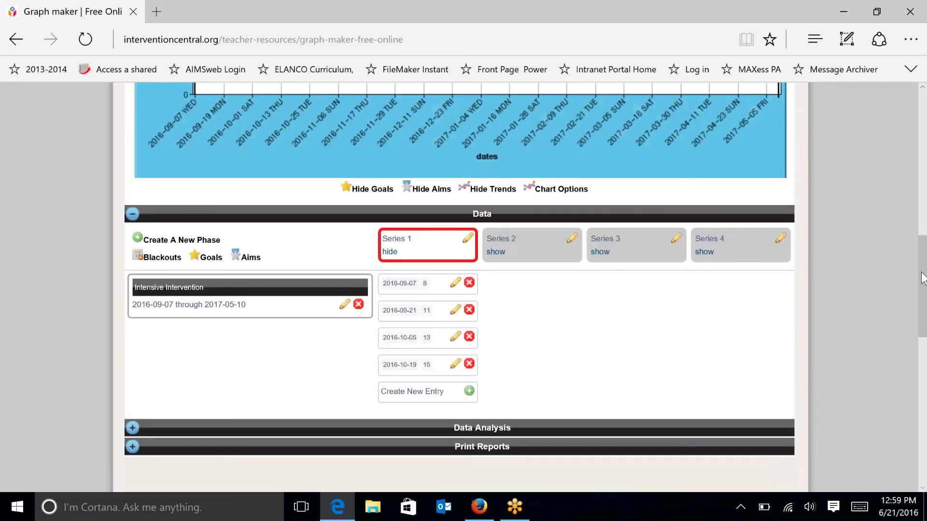
left_click_drag(922, 279, 903, 263)
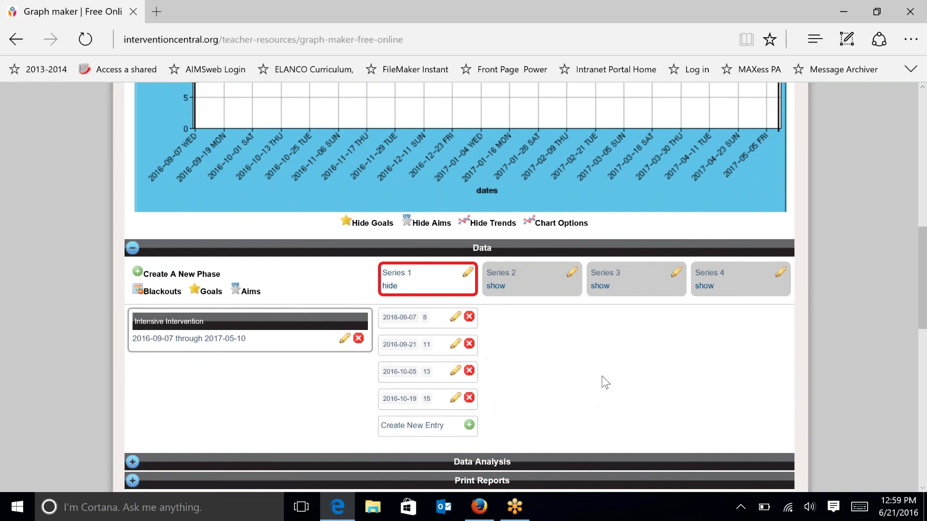
Expand Data Analysis to show mean-by-phase, PND, NAES and least-squares trend line options
left_click_drag(924, 243, 894, 181)
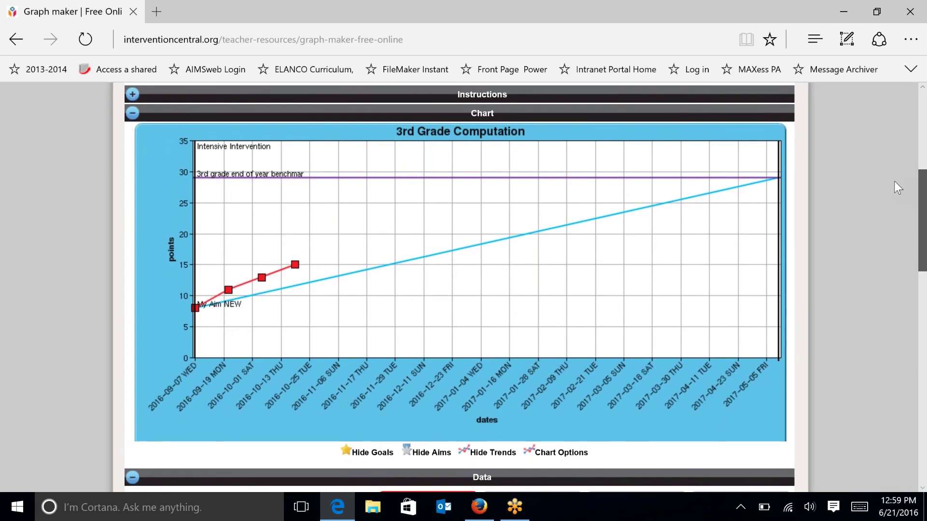
left_click_drag(894, 181, 891, 277)
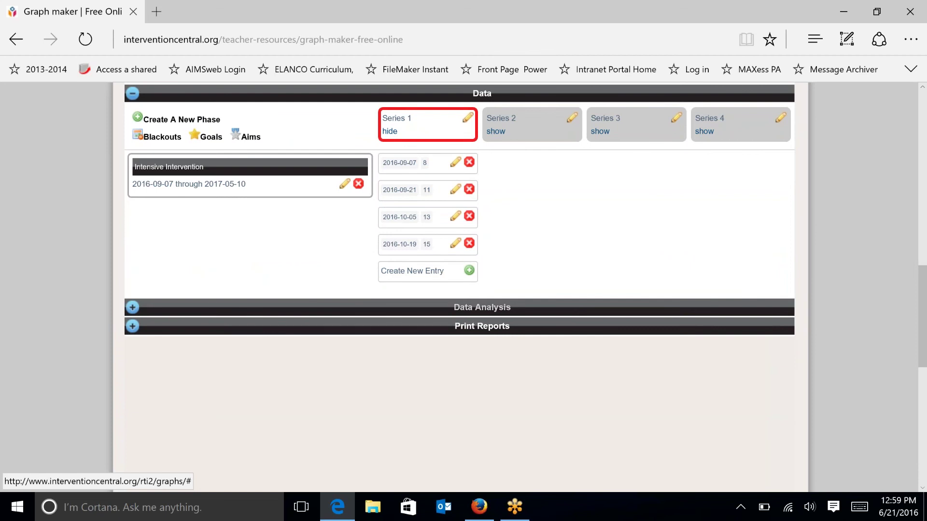
left_click(217, 313)
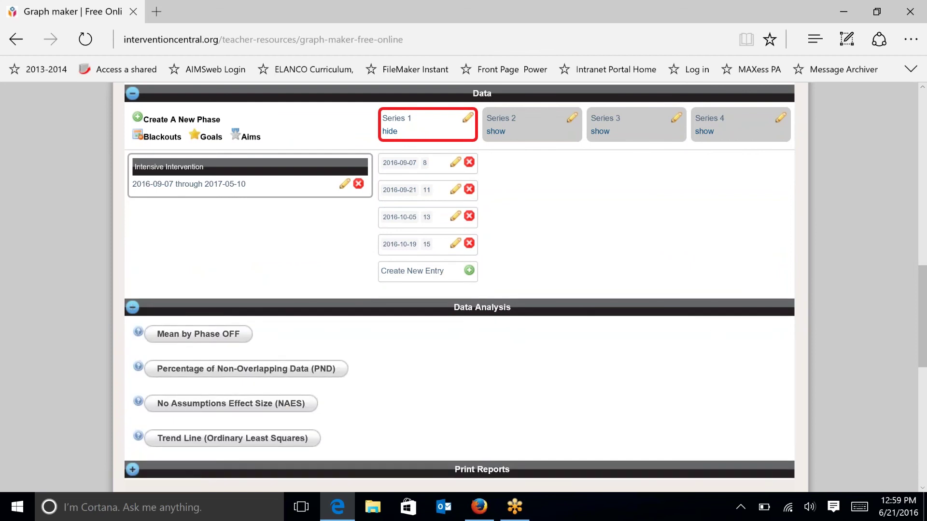
left_click_drag(924, 298, 923, 331)
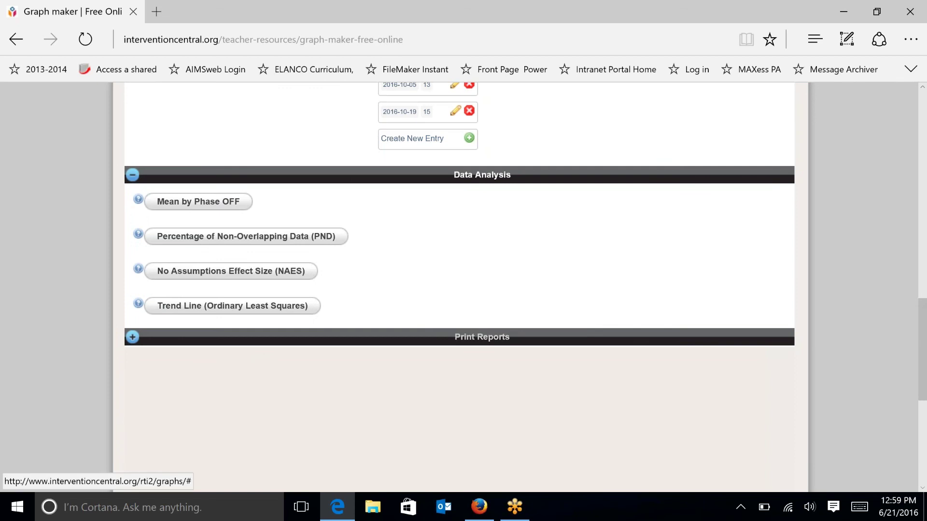
Save an ordinary least squares trend line for Series 1 covering all phases
left_click(270, 309)
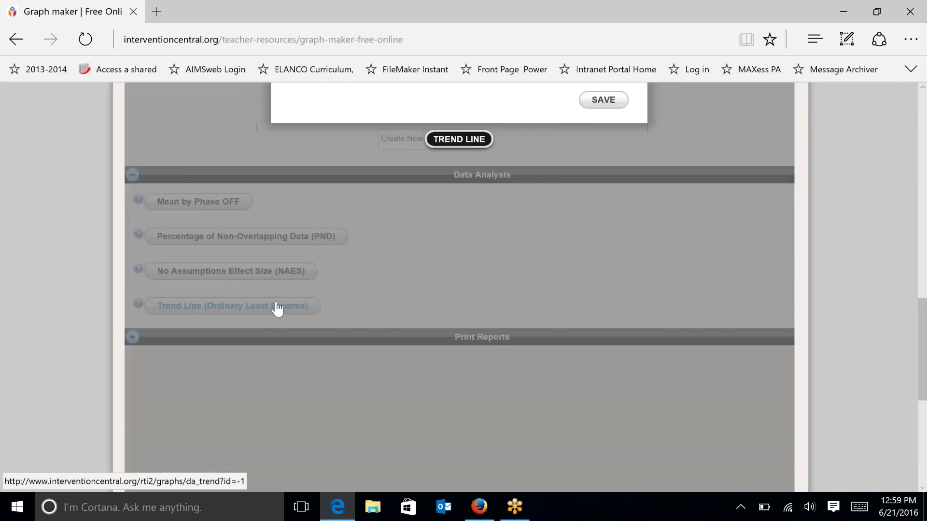
left_click_drag(921, 361, 908, 313)
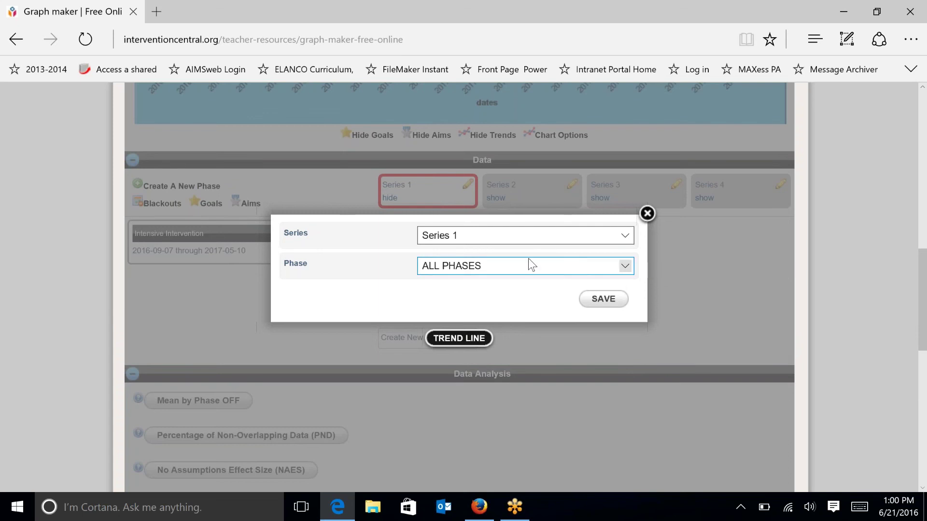
left_click(612, 307)
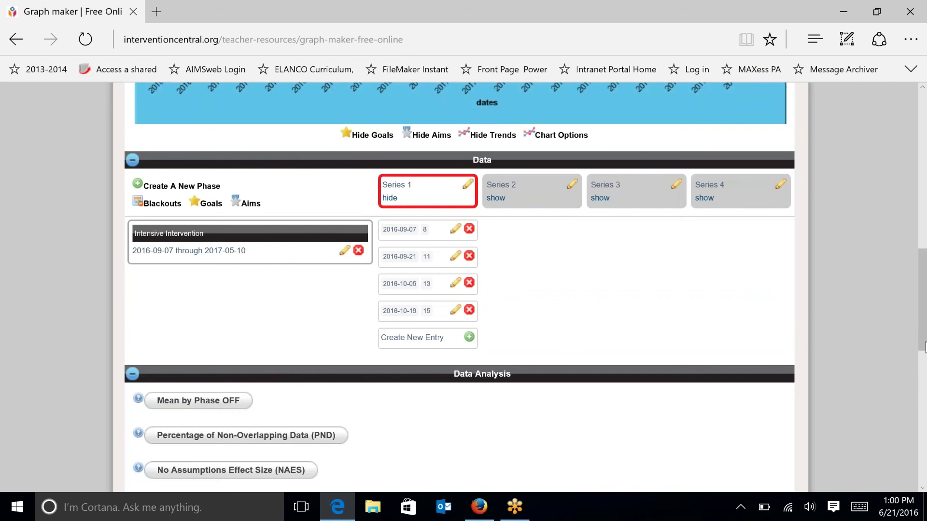
left_click_drag(924, 347, 904, 270)
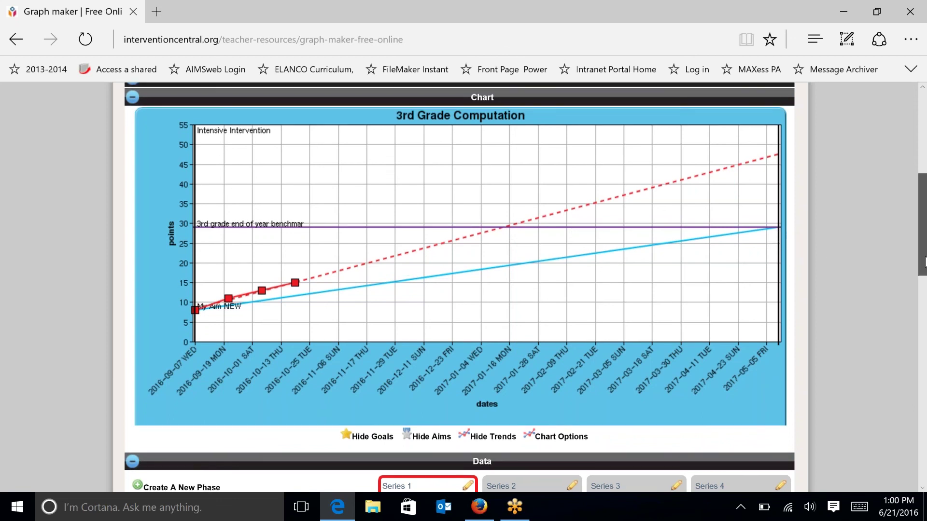
left_click_drag(922, 261, 919, 413)
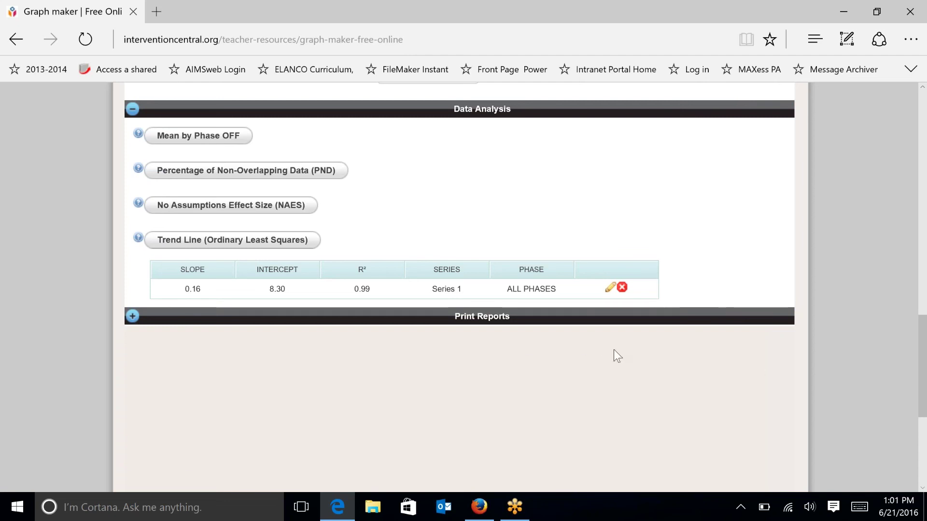
scroll(922, 335, "up", 2)
scroll(923, 335, "up", 10)
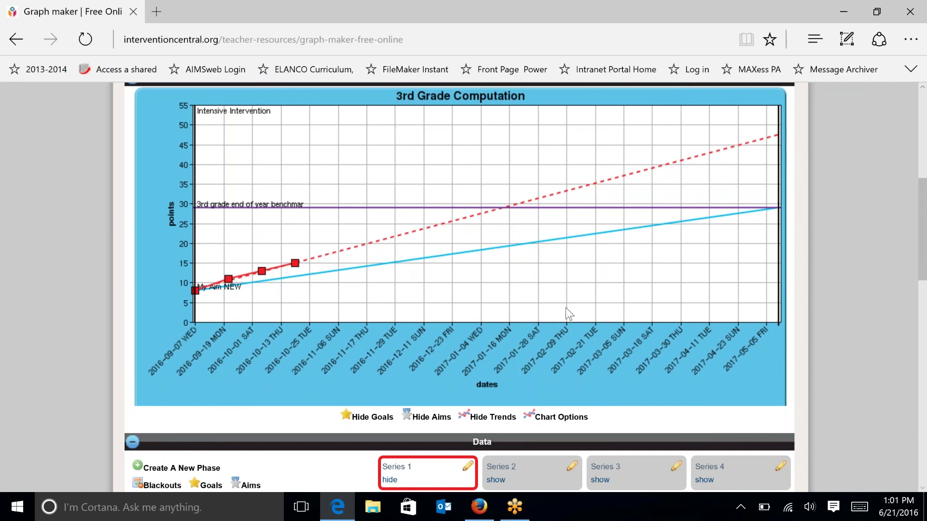
left_click_drag(922, 266, 921, 314)
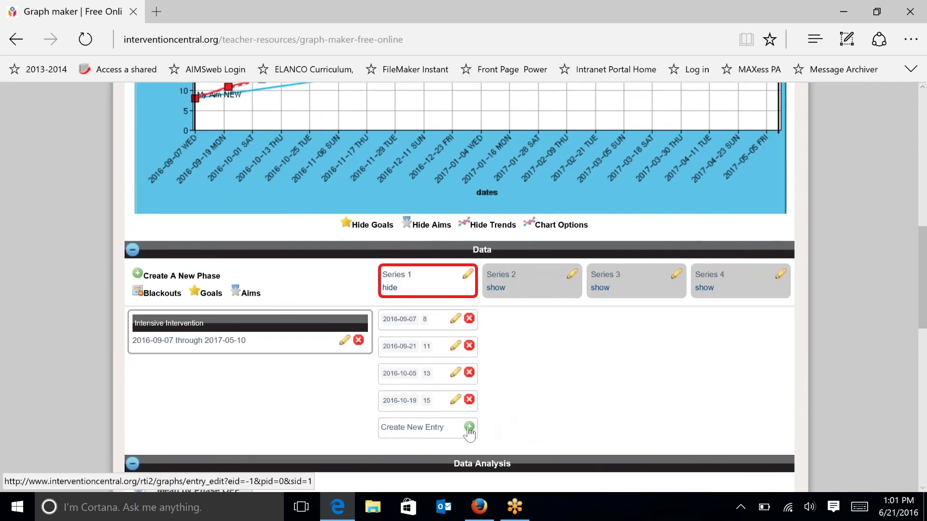
Add a fifth Series 1 entry with value 7 dated 2016-11-02
left_click(468, 429)
left_click(469, 337)
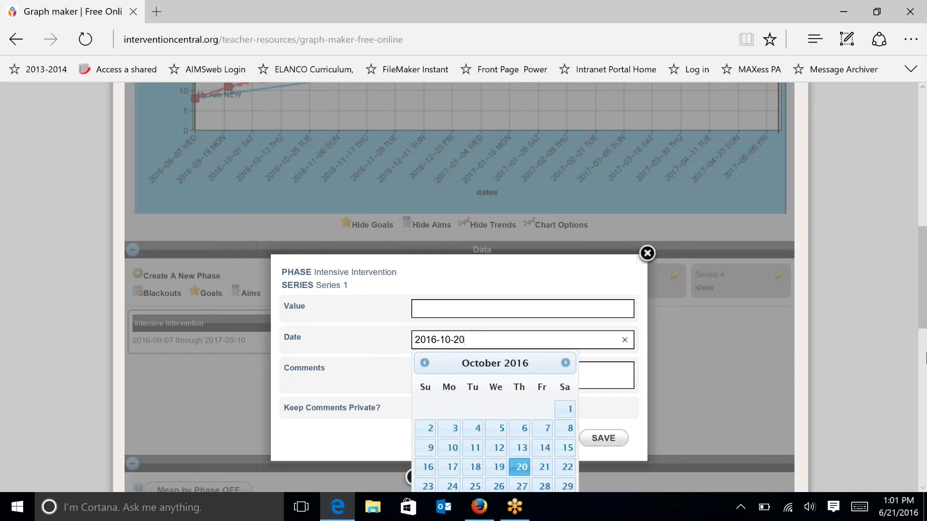
scroll(922, 318, "down", 2)
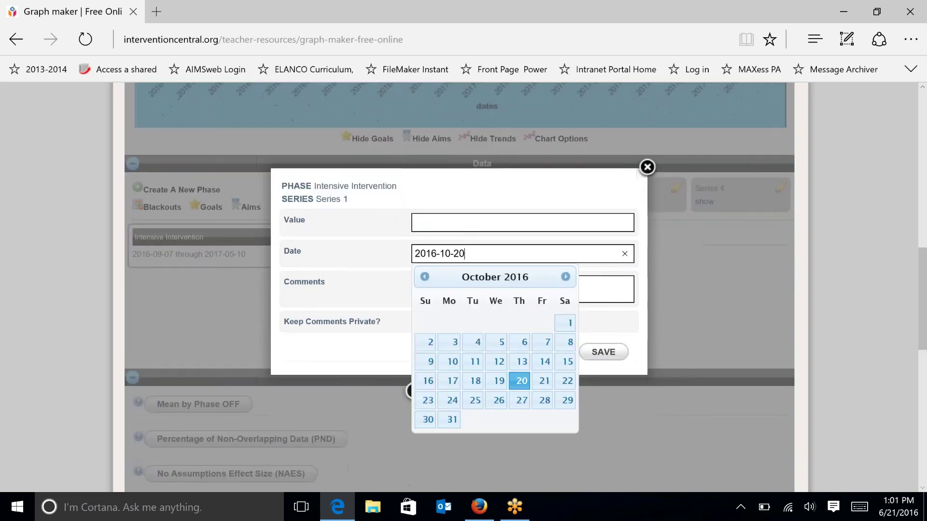
left_click(565, 277)
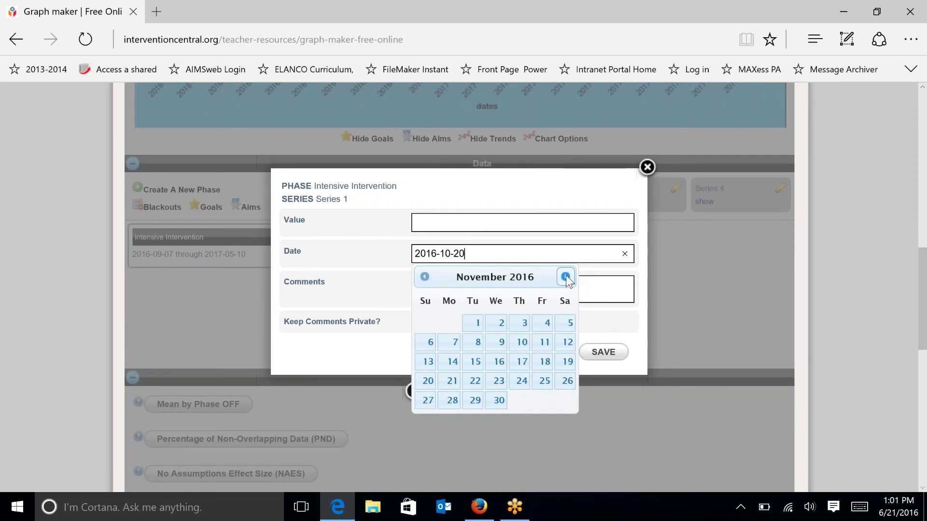
left_click(499, 322)
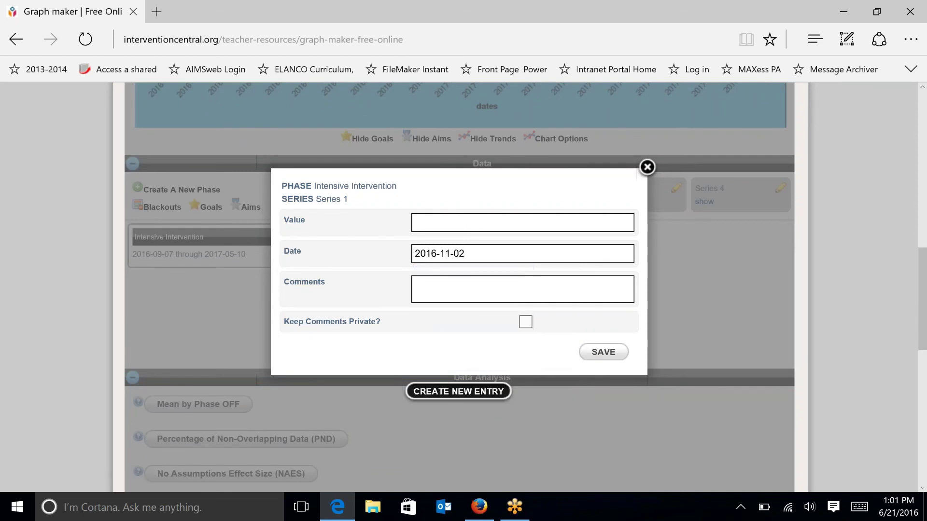
mouse_move(922, 285)
left_mouse_down()
mouse_move(916, 248)
mouse_move(916, 269)
left_mouse_up()
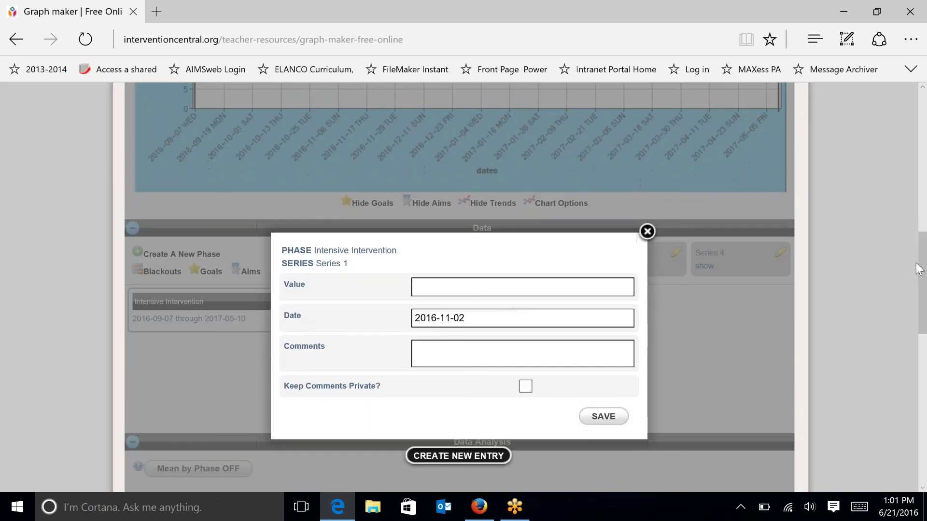
left_click(470, 286)
type("7")
left_click(610, 421)
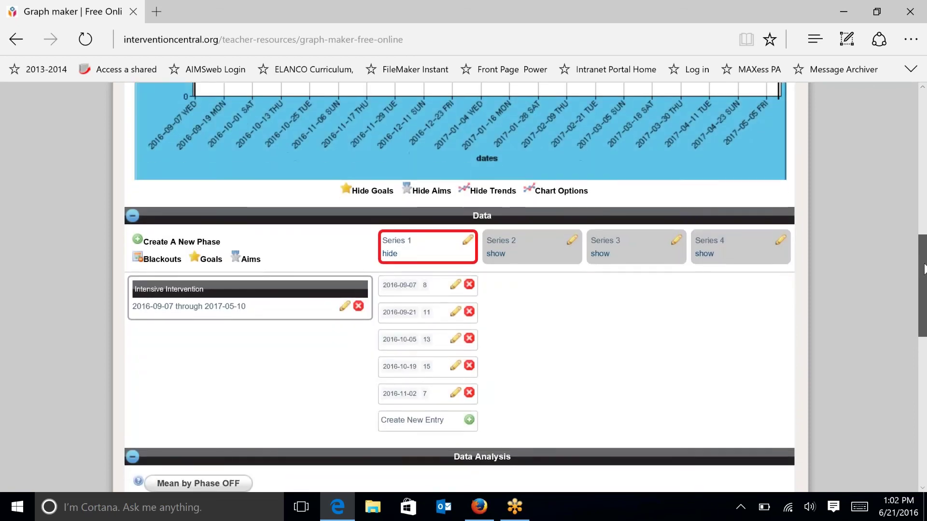
Scroll through the chart and trend line results showing slope 0.01 after the drop to 7
left_click_drag(923, 265, 914, 338)
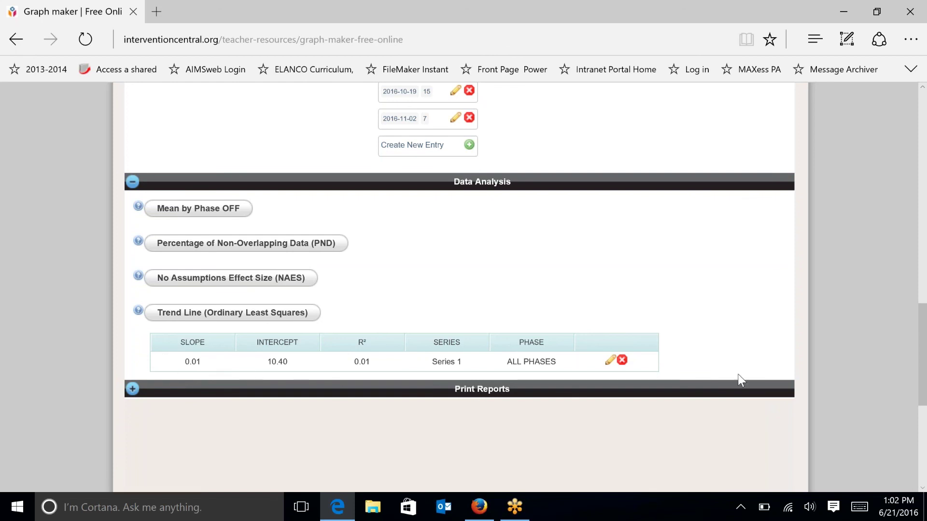
left_click_drag(917, 386, 890, 305)
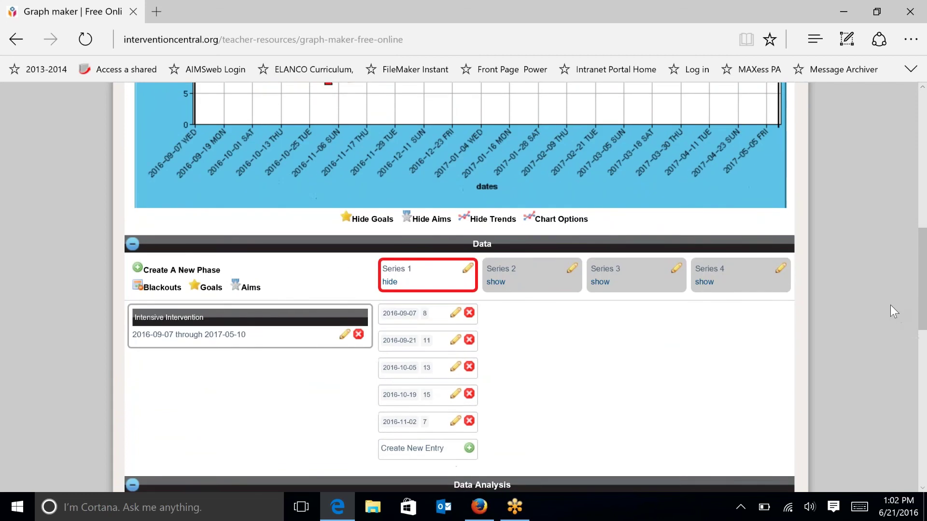
Delete the 2016-11-02 entry and check the trend line returns to slope 0.16
left_click(468, 421)
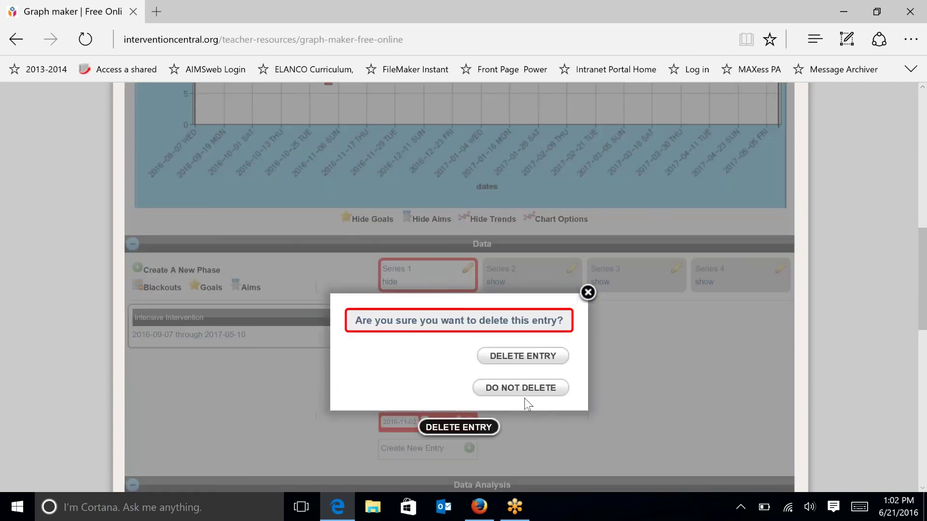
left_click(526, 357)
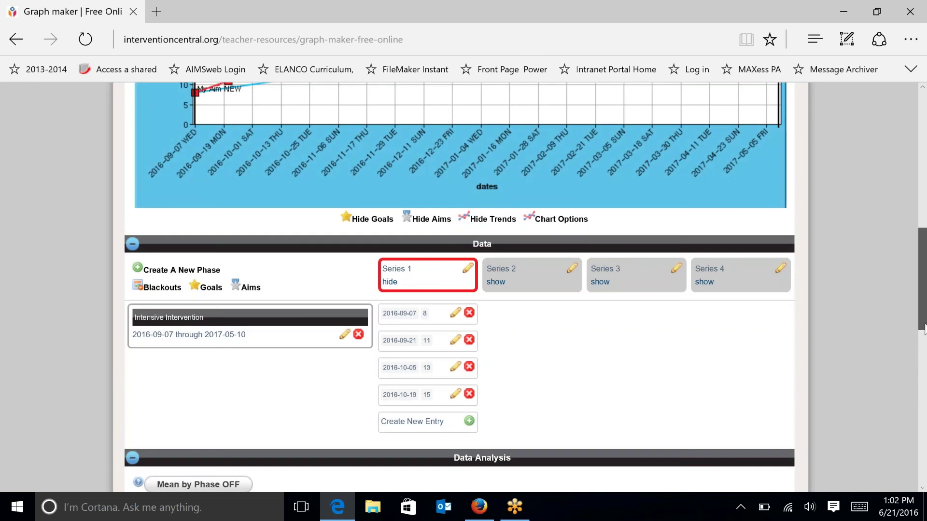
left_click_drag(923, 328, 904, 429)
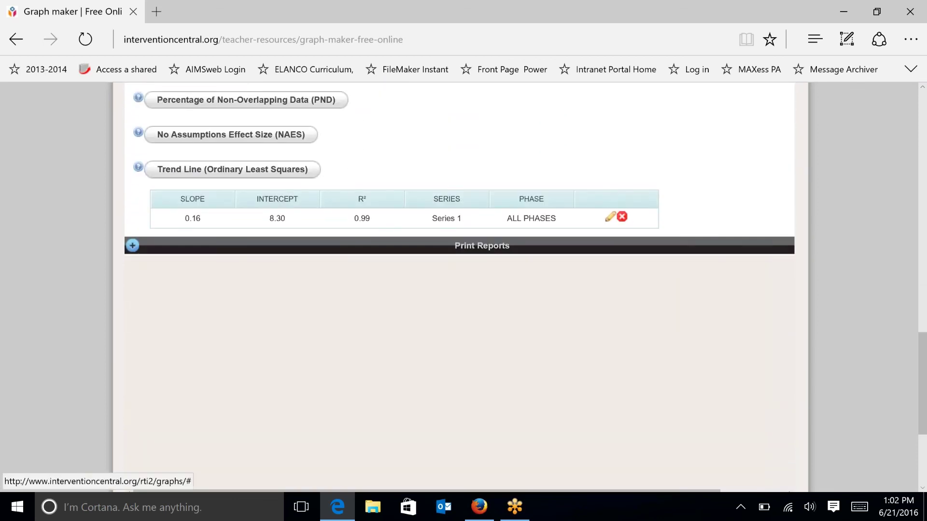
Download the chart's PDF report and open YourChart (1).pdf in Acrobat Reader
left_click(525, 249)
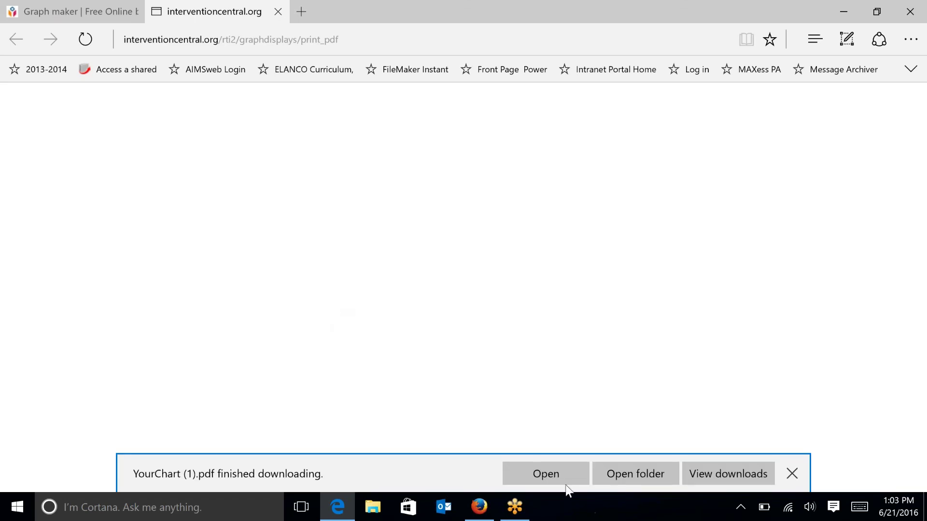
left_click(559, 482)
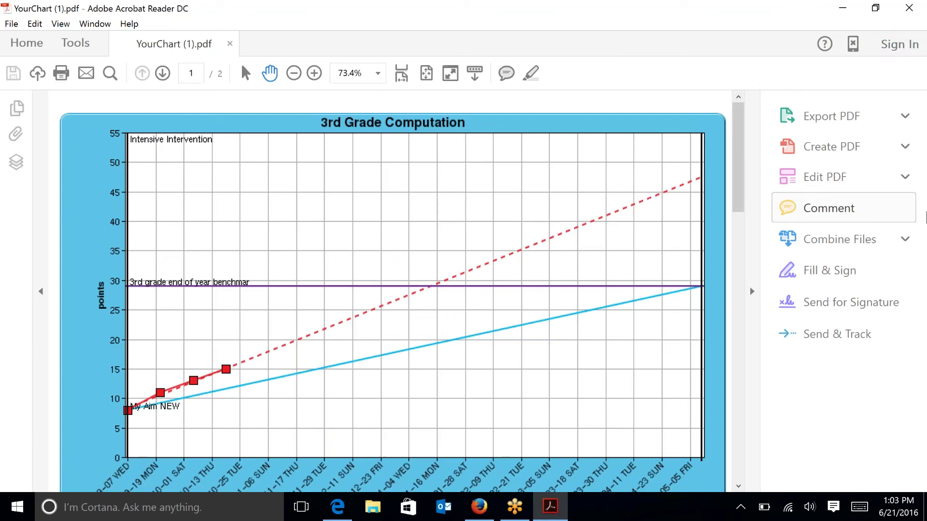
Scroll through both pages of the PDF report
left_click_drag(742, 116, 717, 294)
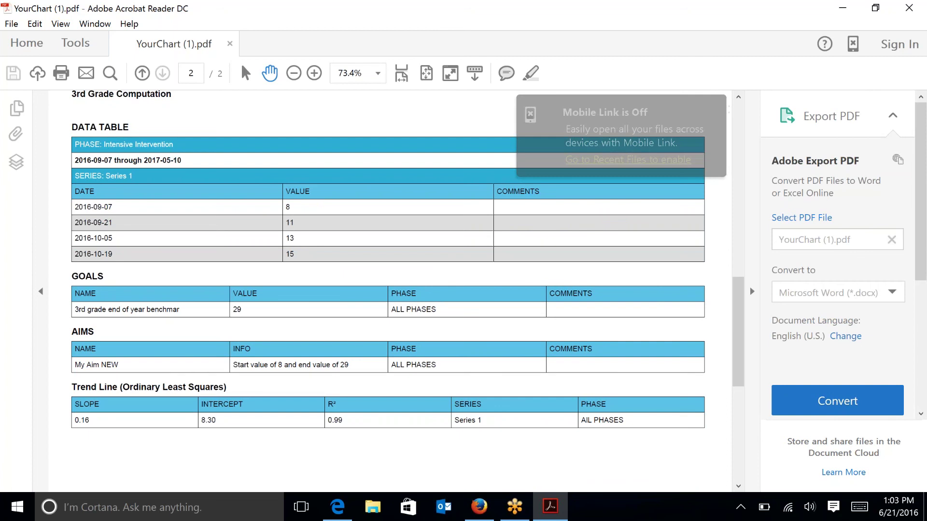
left_click_drag(741, 332, 743, 411)
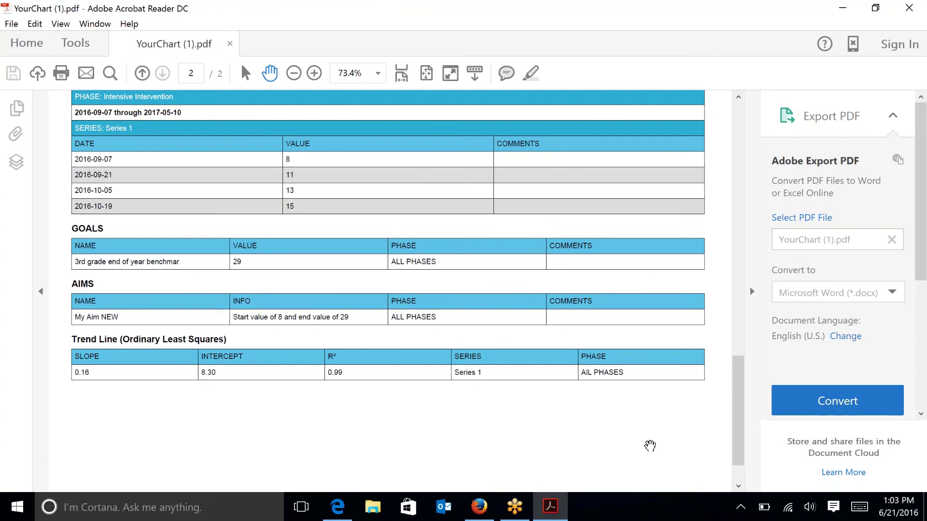
left_click_drag(734, 461, 734, 459)
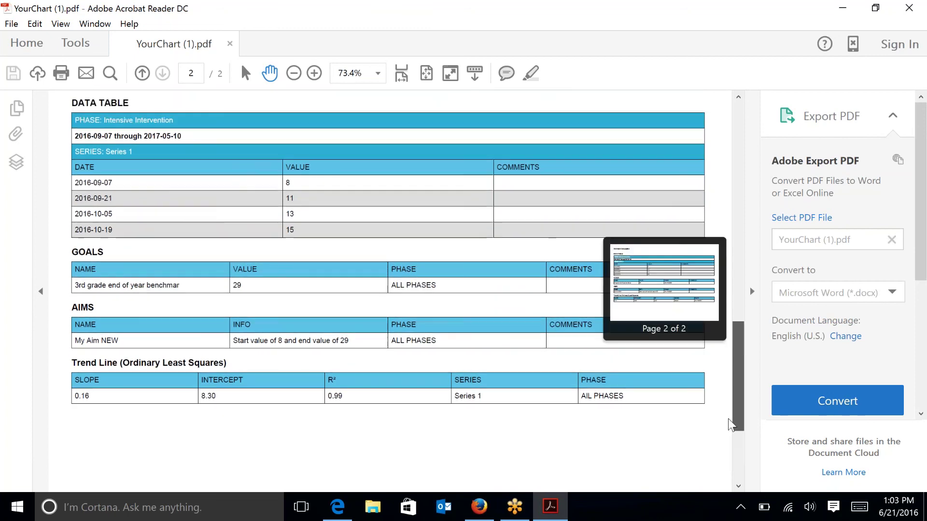
left_click_drag(732, 424, 734, 238)
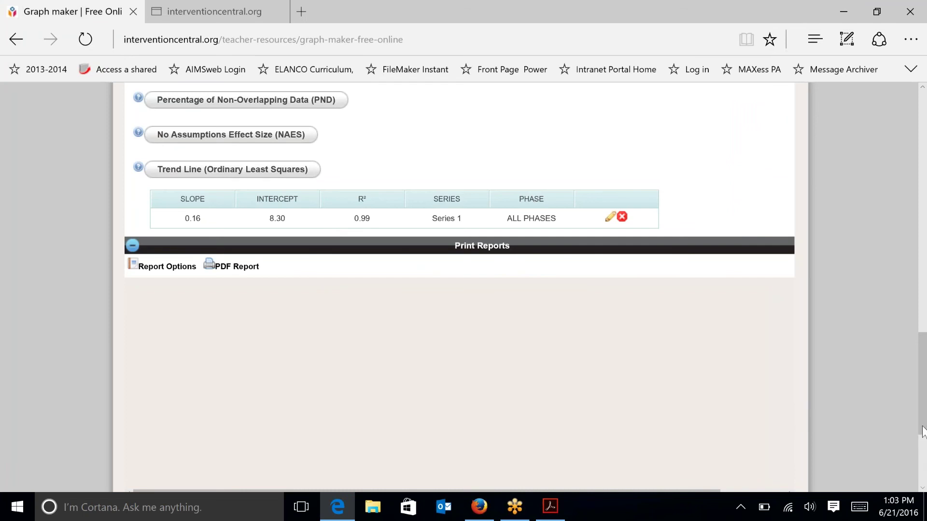
Save the '3rd Grade Computation' chart with its data, goal, aim and trend line
scroll(922, 388, "up", 1)
left_click_drag(922, 388, 890, 220)
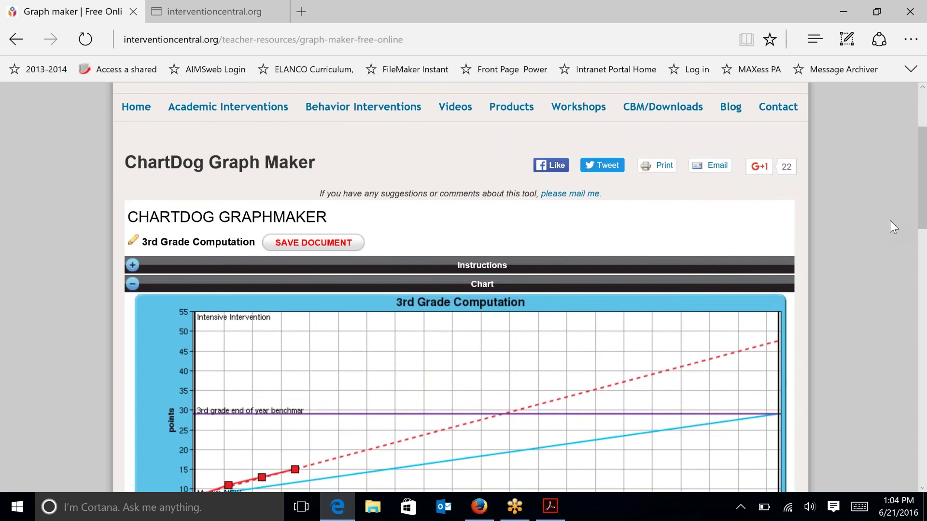
right_click(580, 297)
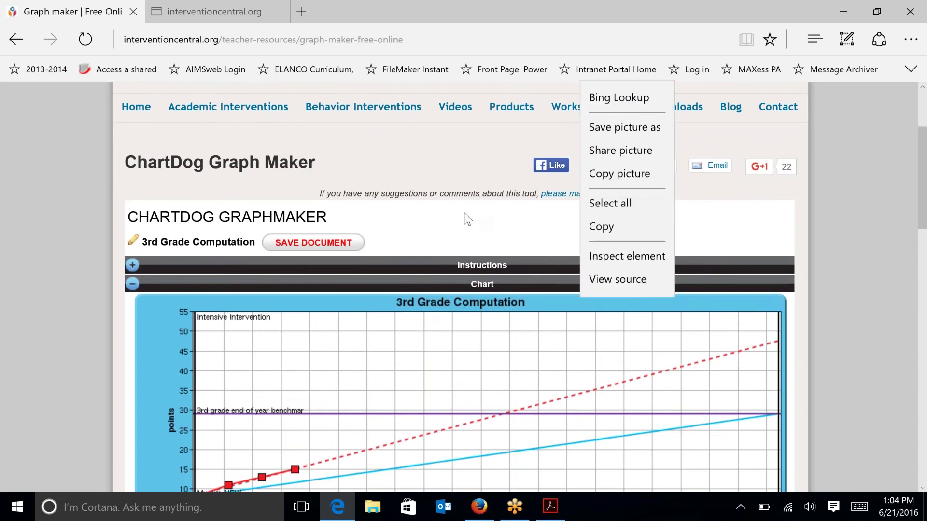
left_click(461, 215)
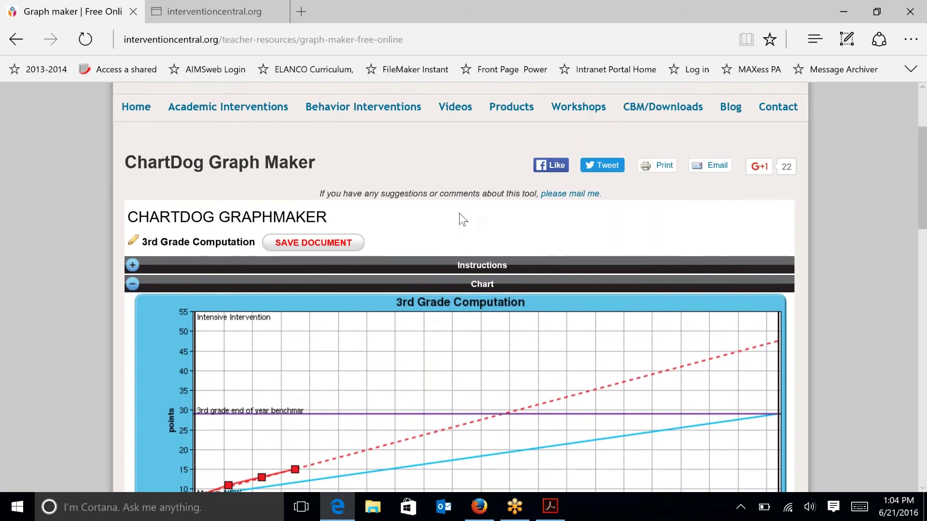
left_click(336, 244)
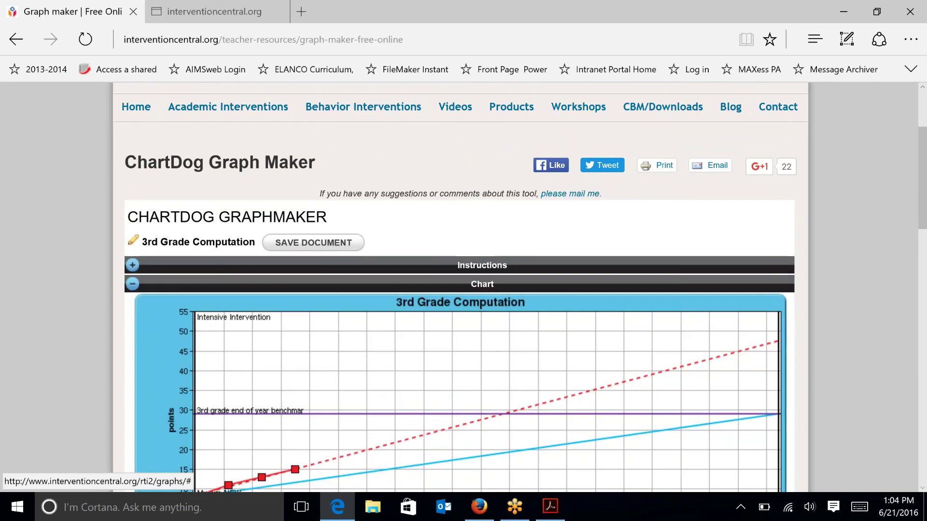
scroll(925, 176, "up", 3)
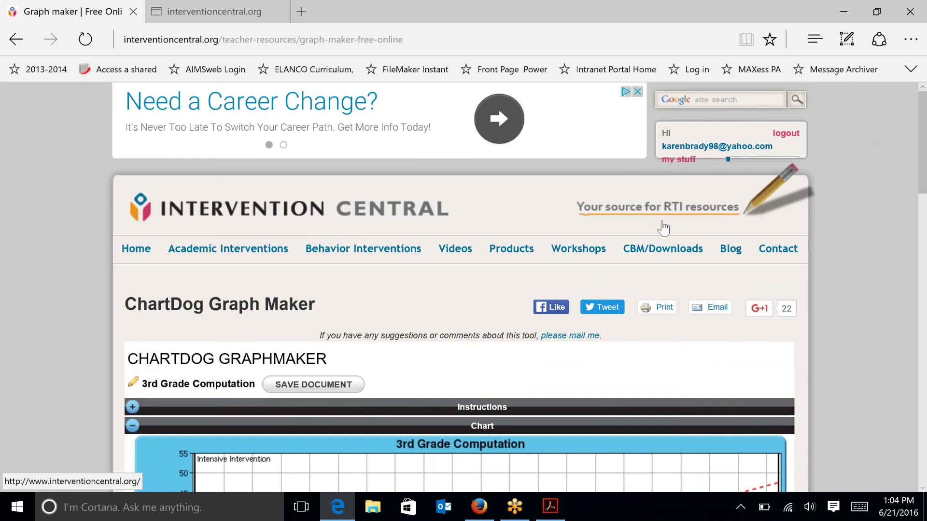
Open 'my stuff' to list the saved charts, including 3rd Grade Computation dated 06/21/2016
left_click(672, 161)
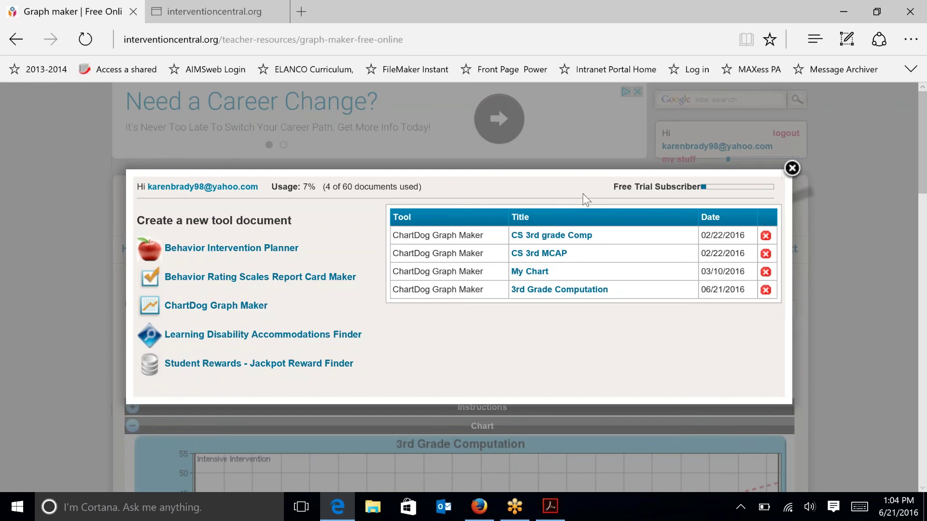